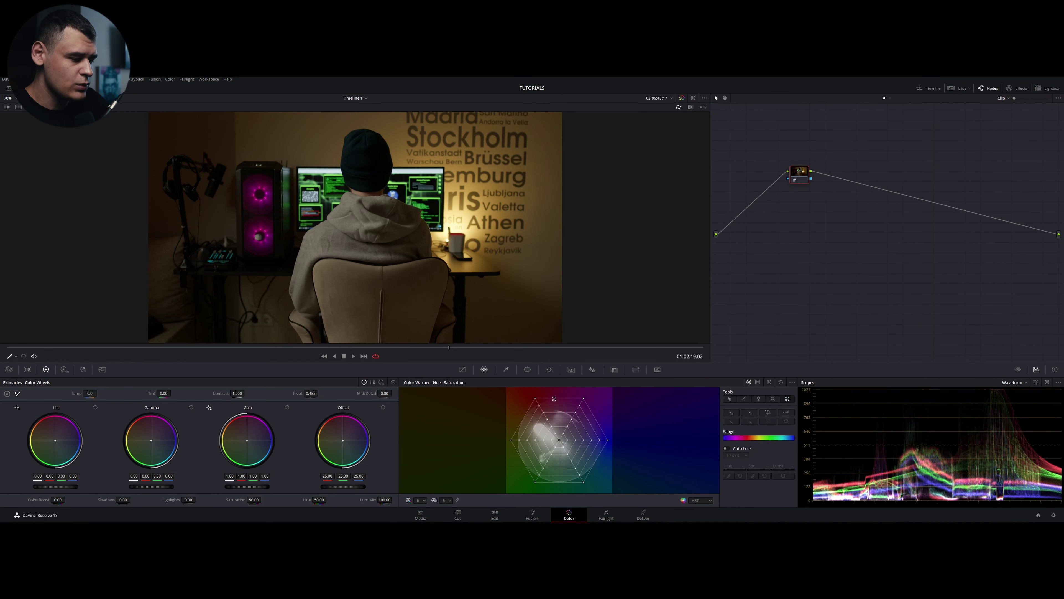
Try pulling the orange and blue Color Warper grid points inward with the Select tool, resetting the grid after each attempt.
{"action": "left_click", "coordinate": [733, 399]}
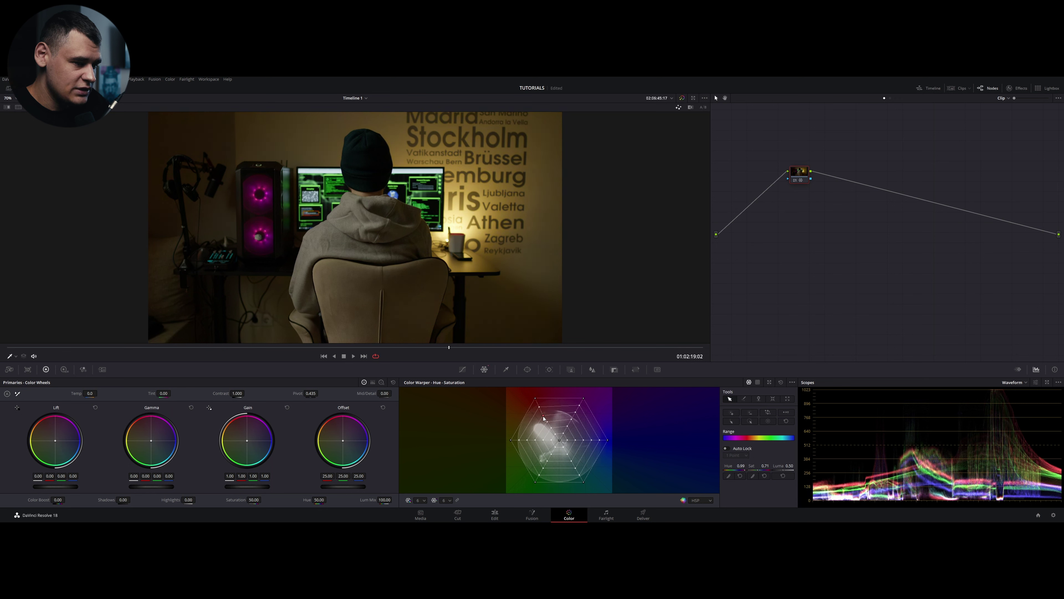
{"action": "mouse_move", "coordinate": [544, 414]}
{"action": "left_mouse_down"}
{"action": "mouse_move", "coordinate": [565, 417]}
{"action": "mouse_move", "coordinate": [532, 446]}
{"action": "mouse_move", "coordinate": [556, 412]}
{"action": "mouse_move", "coordinate": [548, 422]}
{"action": "left_mouse_up"}
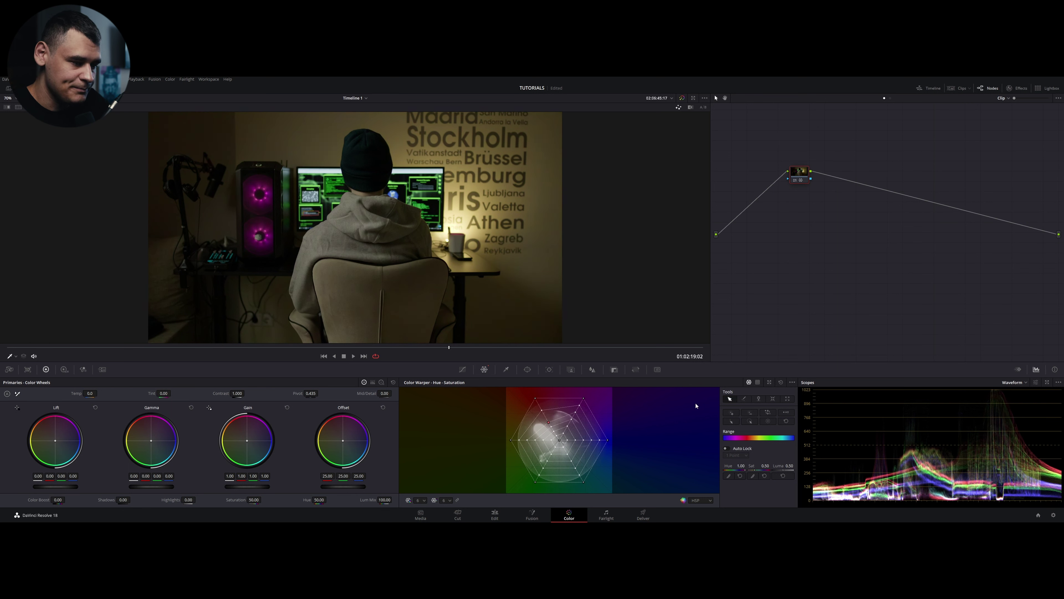
{"action": "left_click", "coordinate": [781, 382]}
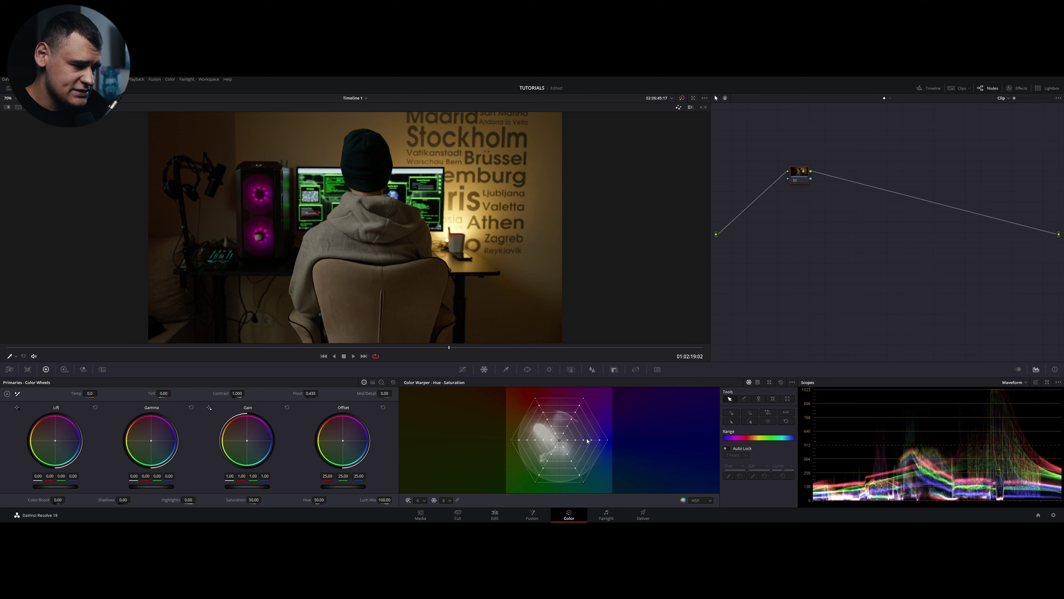
{"action": "left_click_drag", "start_coordinate": [591, 440], "coordinate": [570, 448]}
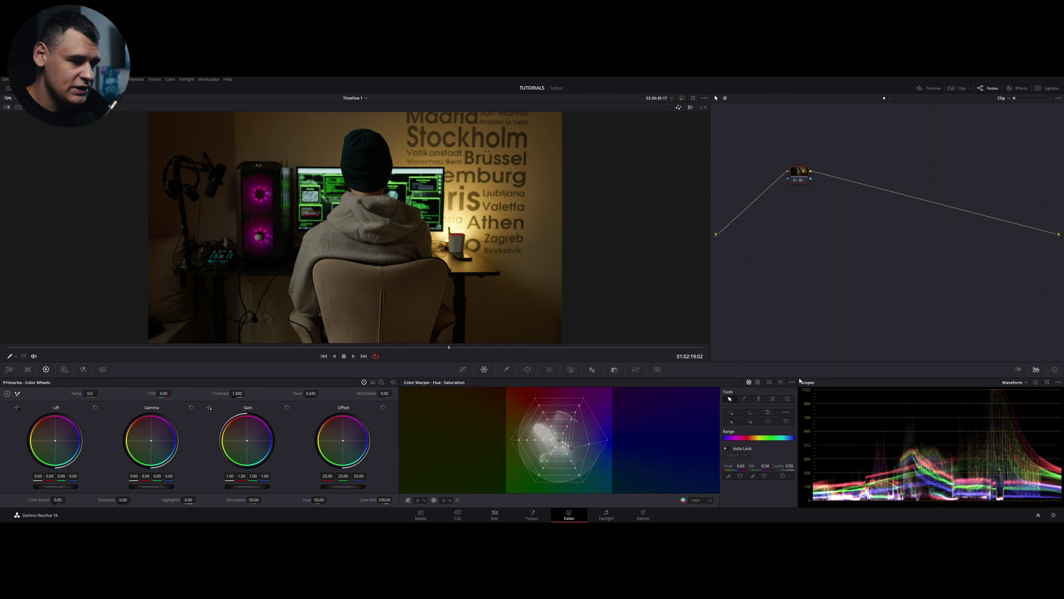
{"action": "left_click", "coordinate": [781, 381]}
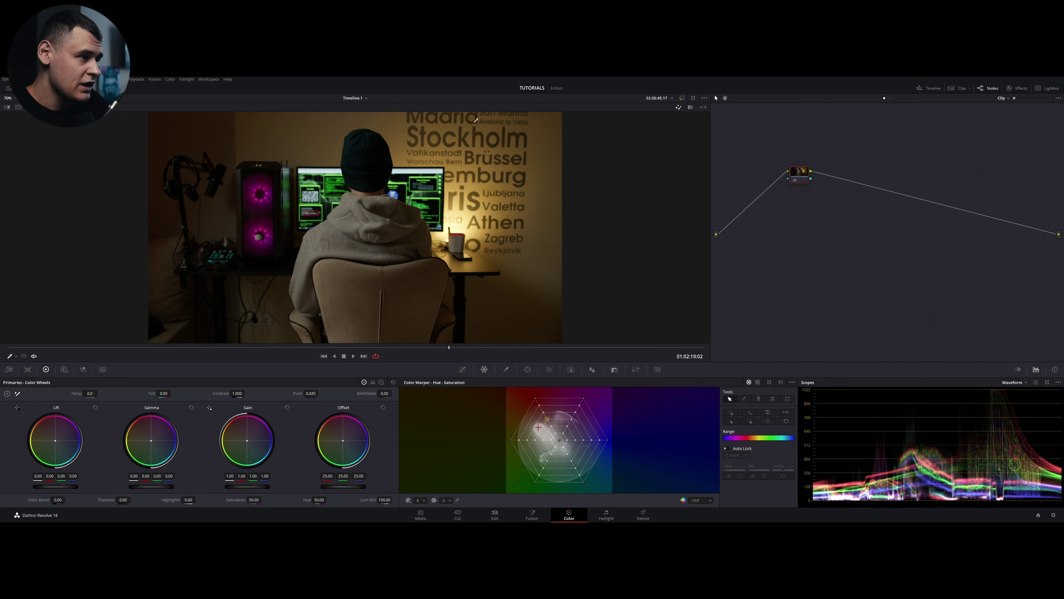
Try shifting the yellow wall toward desaturated green by sampling it directly in the viewer, and reset the Color Warper.
{"action": "left_click_drag", "start_coordinate": [398, 125], "coordinate": [669, 337]}
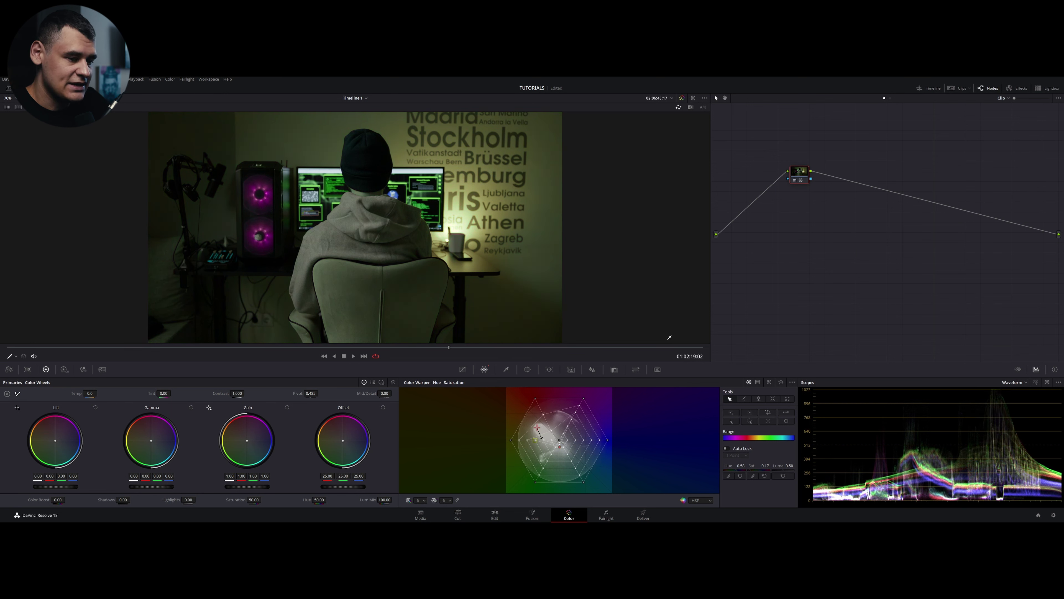
{"action": "left_click", "coordinate": [781, 382]}
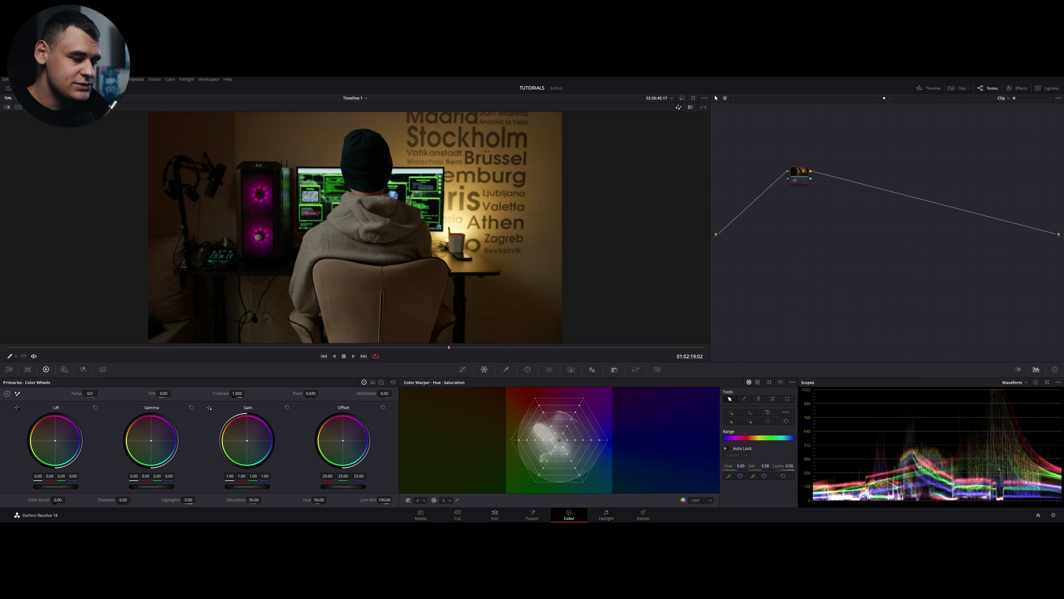
Try setting the reddish warper point's saturation to 0.67 and luma to 0.35, and reset the grid.
{"action": "mouse_move", "coordinate": [547, 419]}
{"action": "left_mouse_down"}
{"action": "mouse_move", "coordinate": [551, 427]}
{"action": "mouse_move", "coordinate": [546, 415]}
{"action": "left_mouse_up"}
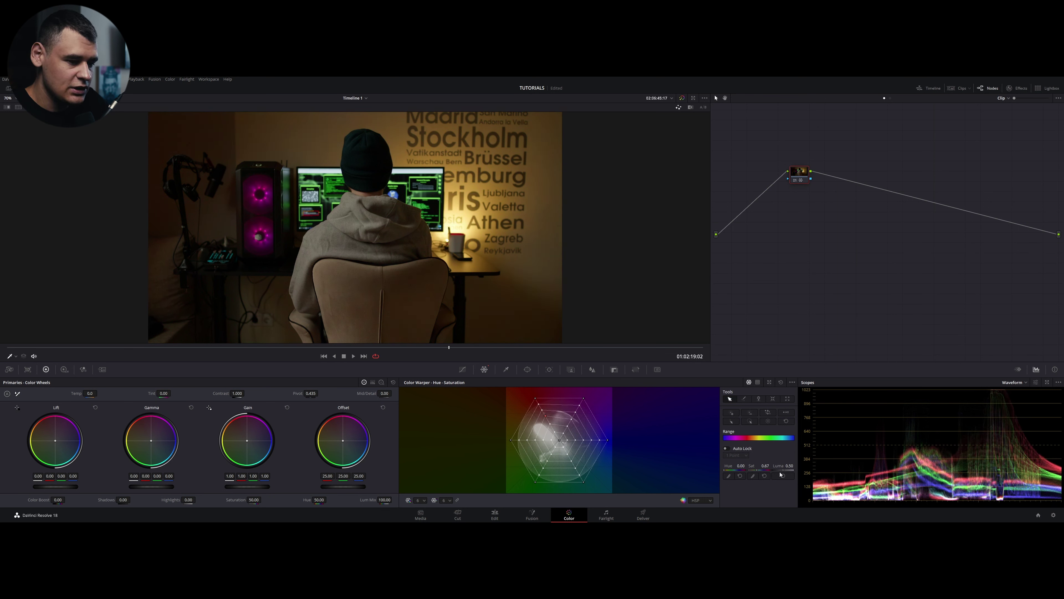
{"action": "mouse_move", "coordinate": [780, 473]}
{"action": "left_mouse_down"}
{"action": "mouse_move", "coordinate": [761, 474]}
{"action": "mouse_move", "coordinate": [770, 474]}
{"action": "left_mouse_up"}
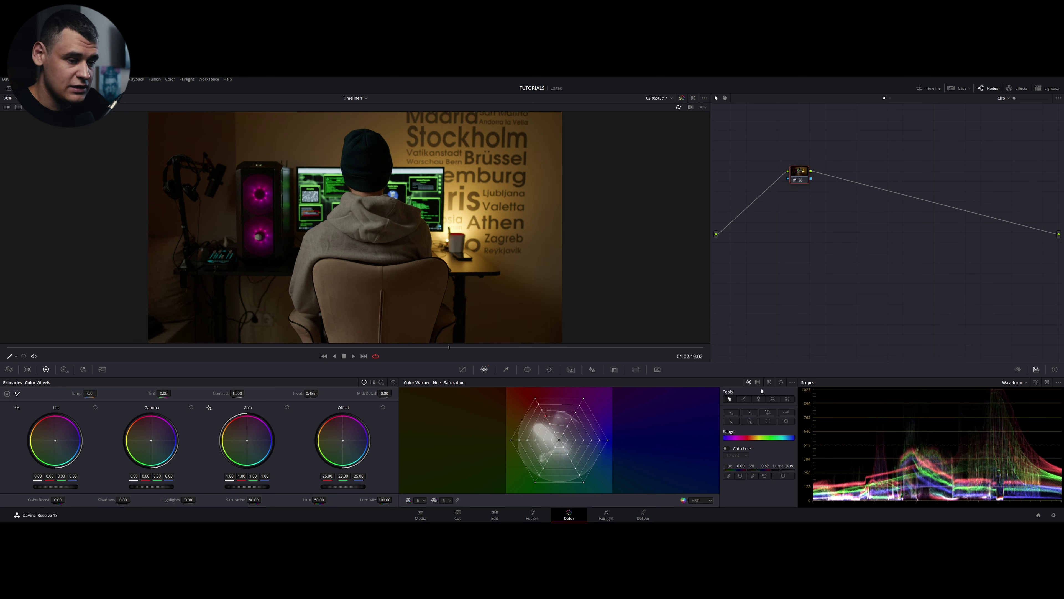
{"action": "left_click", "coordinate": [781, 382]}
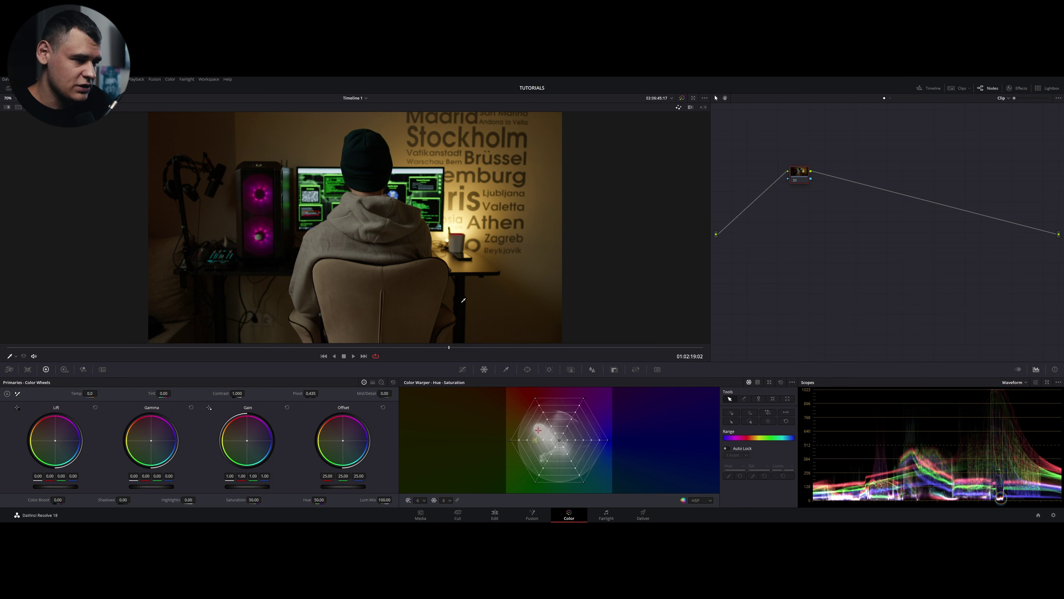
Increase the Color Warper grid's hue resolution to 24 and saturation resolution to 16.
{"action": "left_click", "coordinate": [420, 500]}
{"action": "left_click", "coordinate": [419, 465]}
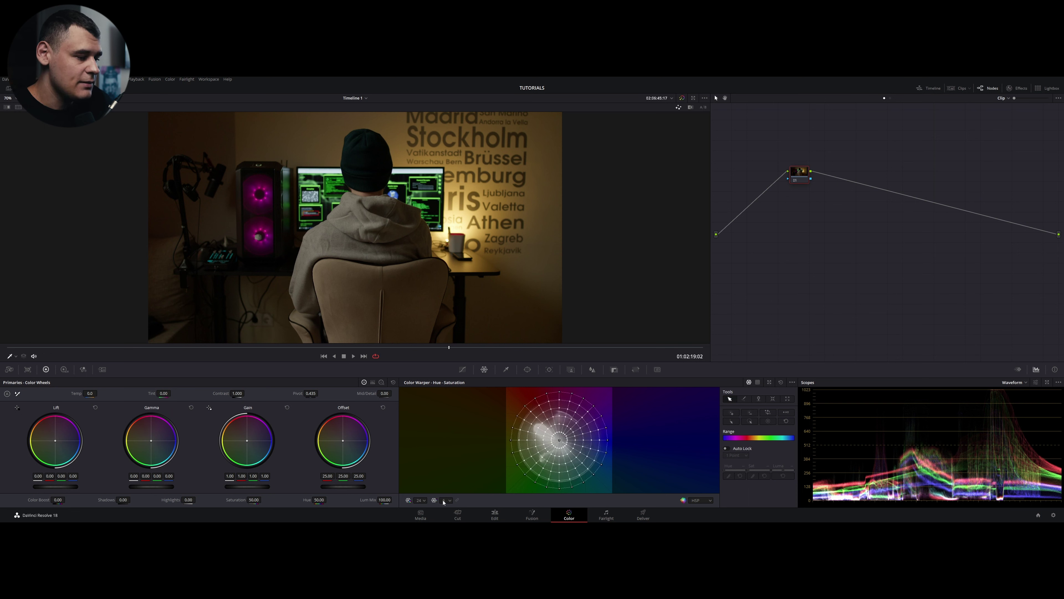
{"action": "left_click", "coordinate": [445, 500]}
{"action": "left_click", "coordinate": [446, 491]}
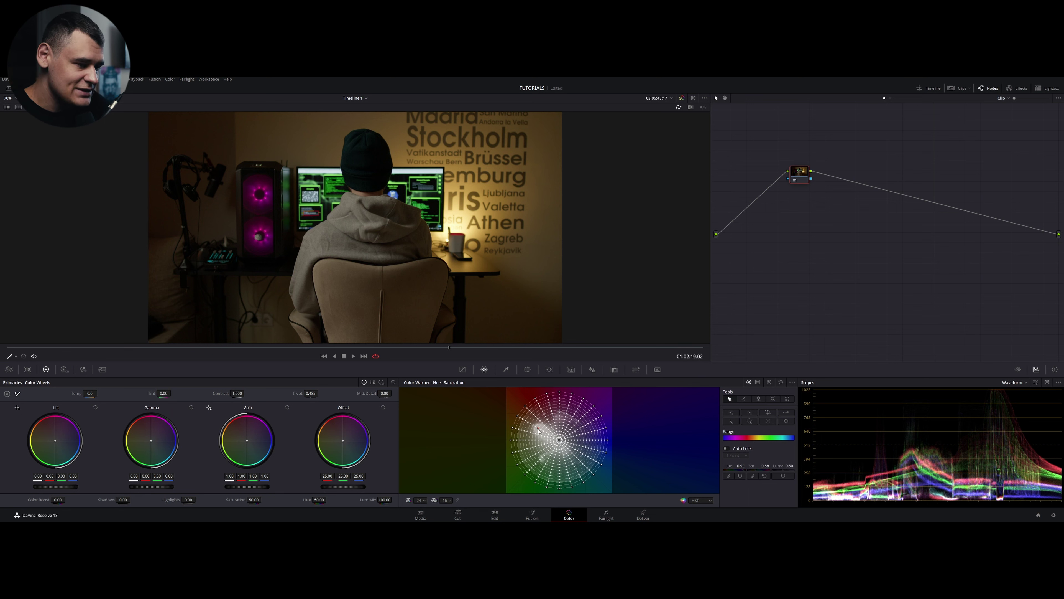
Try tinting the wall pink via its orange grid point and green via the viewer, and reset the grid.
{"action": "left_click_drag", "start_coordinate": [538, 428], "coordinate": [552, 428]}
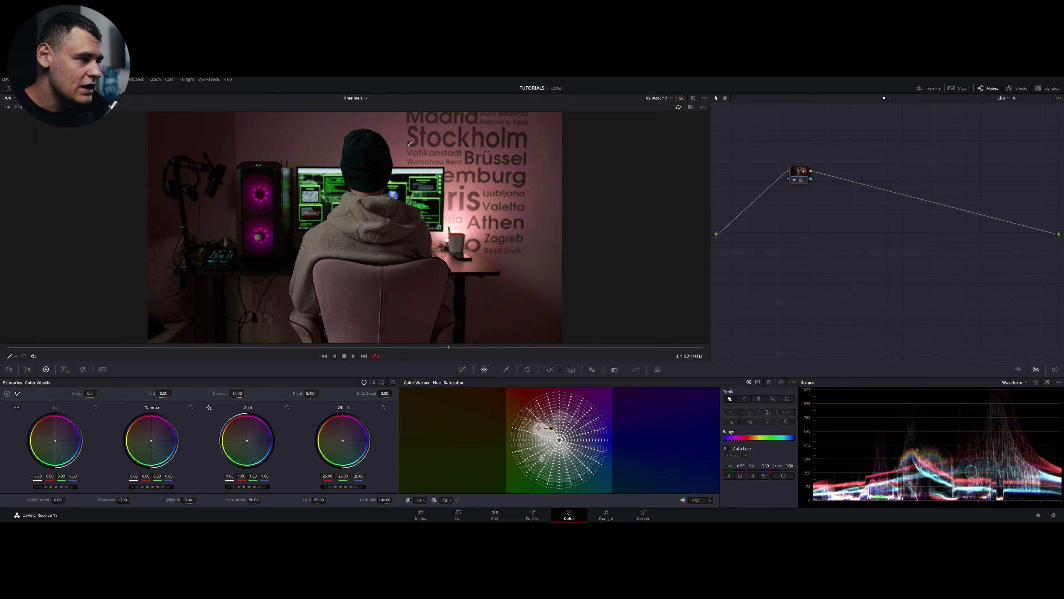
{"action": "left_click_drag", "start_coordinate": [409, 144], "coordinate": [411, 185]}
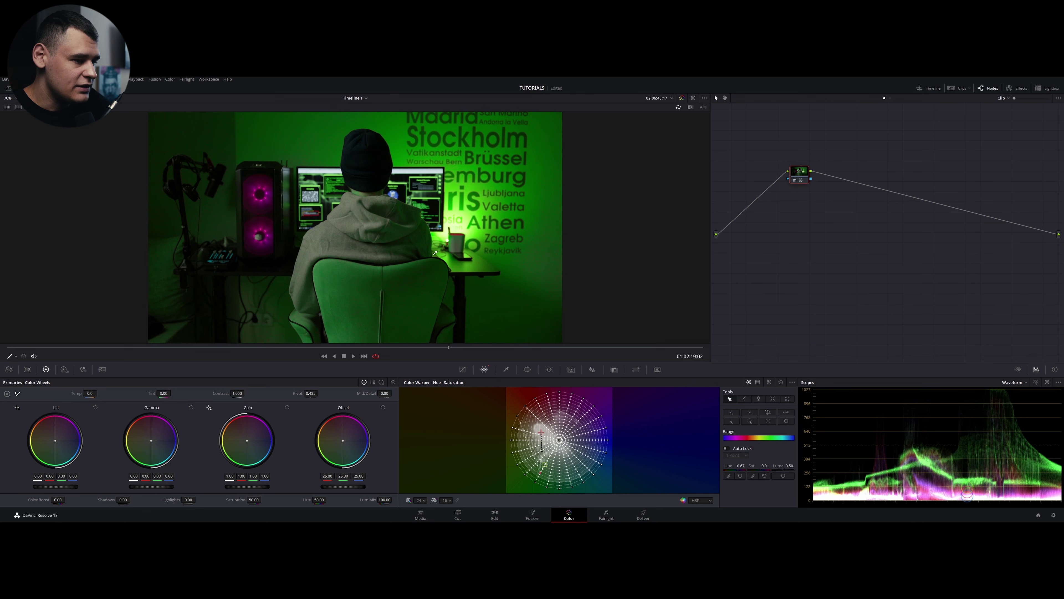
{"action": "left_click", "coordinate": [781, 382]}
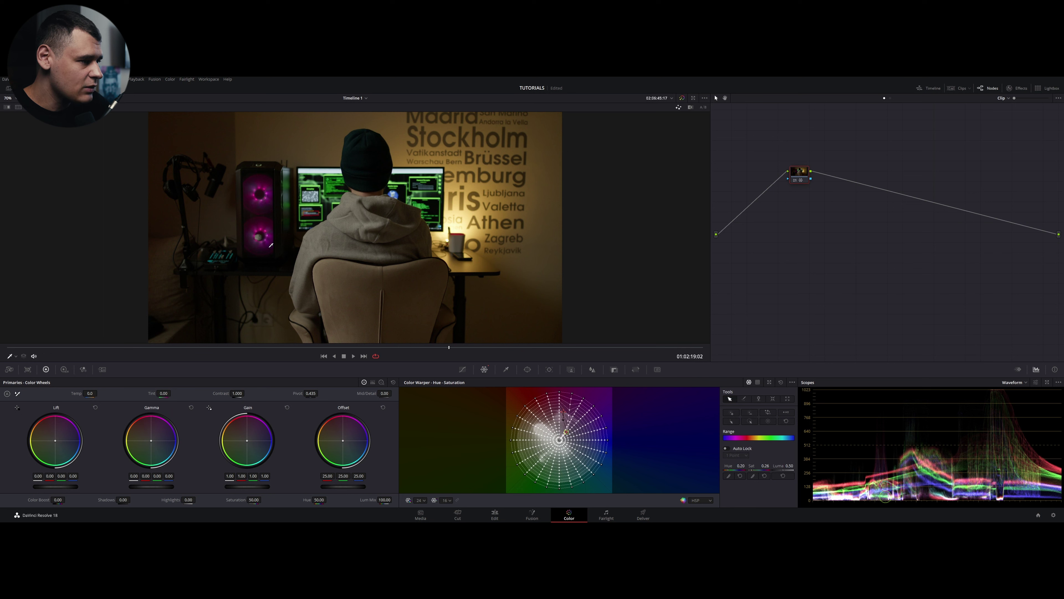
Sample the magenta PC fans in the viewer and try shifting their colour through the fine warper grid.
{"action": "left_click", "coordinate": [257, 216]}
{"action": "left_click", "coordinate": [252, 238]}
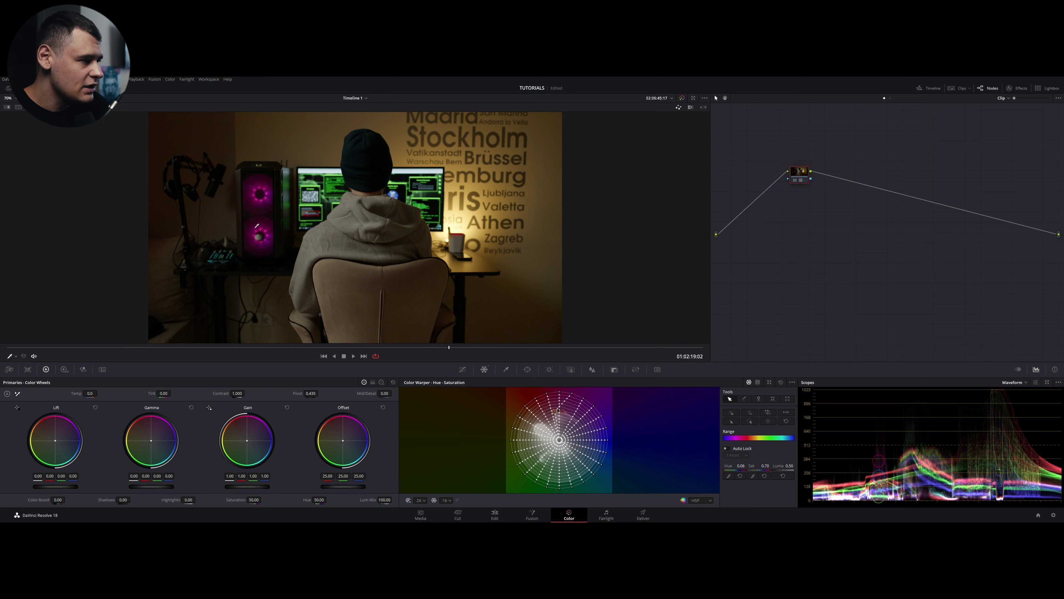
{"action": "left_click", "coordinate": [257, 245]}
{"action": "left_click_drag", "start_coordinate": [257, 245], "coordinate": [261, 167]}
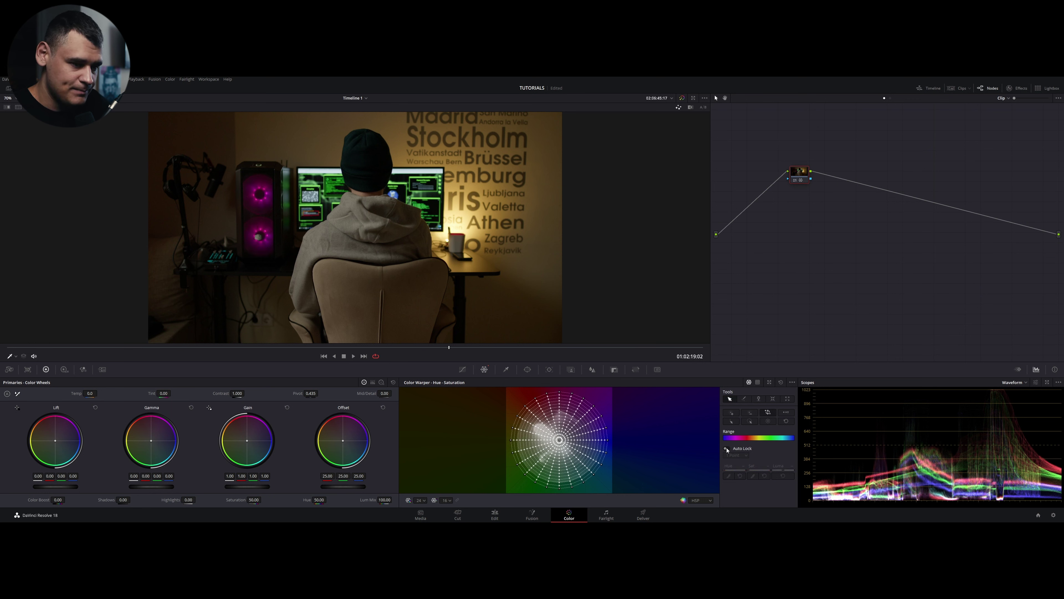
Return the Color Warper grid's hue resolution to 6 and reset its colour adjustments.
{"action": "left_click", "coordinate": [420, 499]}
{"action": "left_click", "coordinate": [419, 465]}
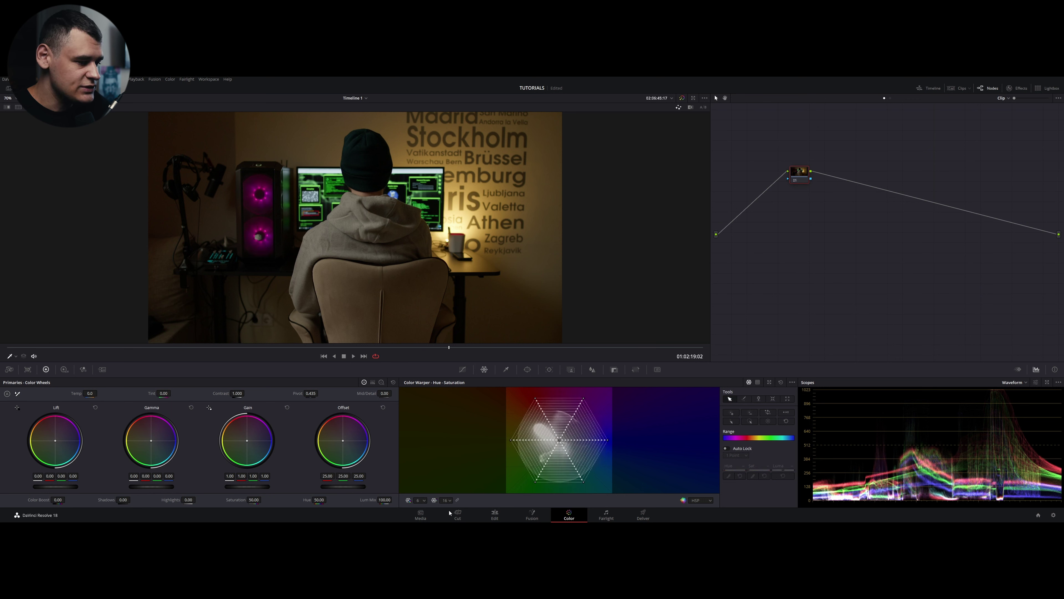
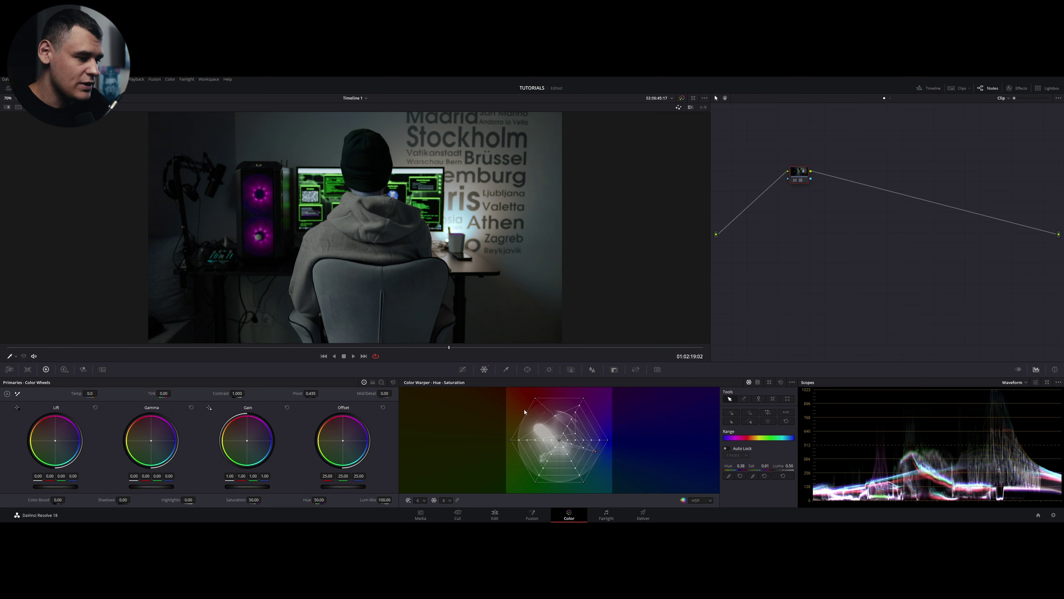
{"action": "left_click", "coordinate": [780, 382]}
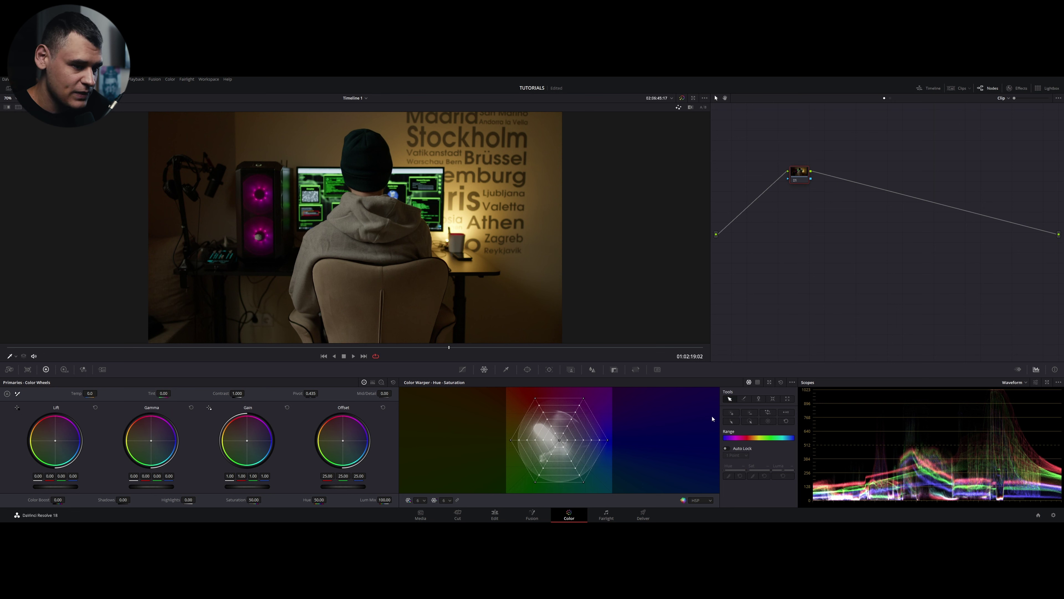
Try selecting several warper grid points with a selection box and with the Draw Selection tool, resetting the grid after each.
{"action": "left_click_drag", "start_coordinate": [515, 400], "coordinate": [619, 485]}
{"action": "left_click_drag", "start_coordinate": [516, 394], "coordinate": [609, 476]}
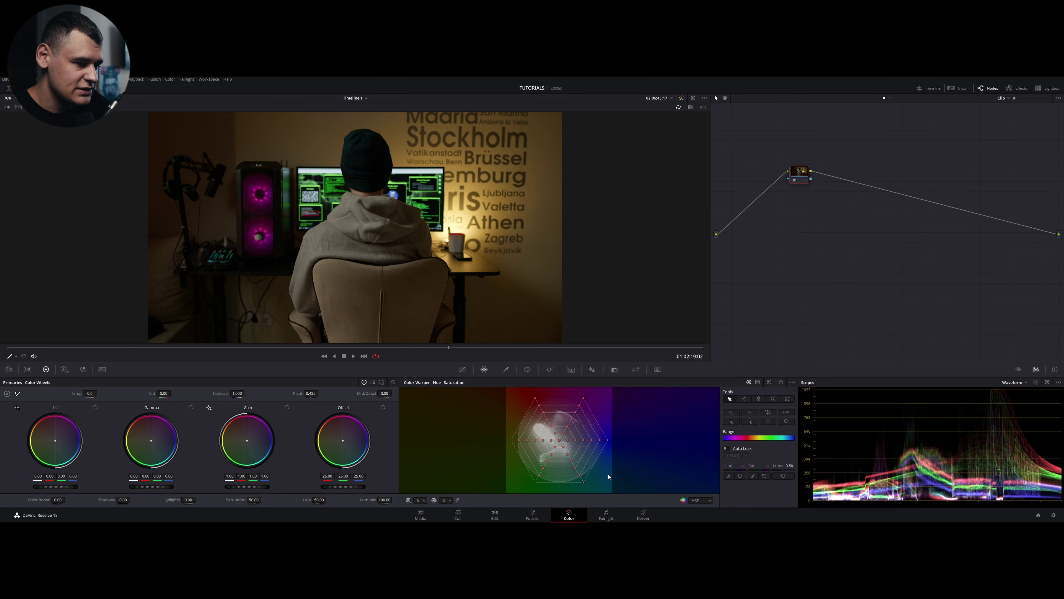
{"action": "left_click", "coordinate": [780, 382]}
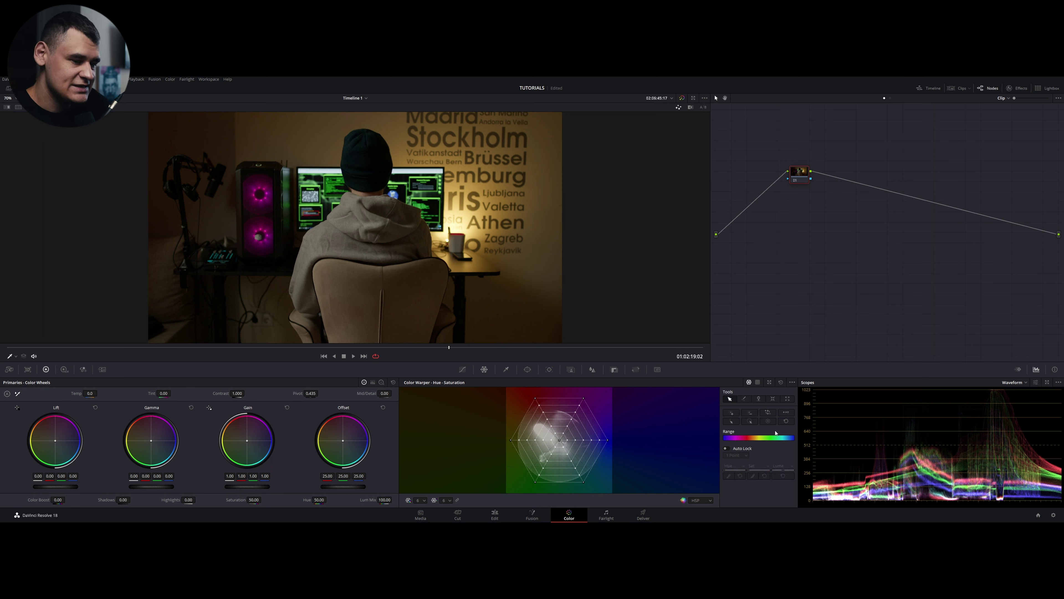
{"action": "left_click", "coordinate": [745, 401]}
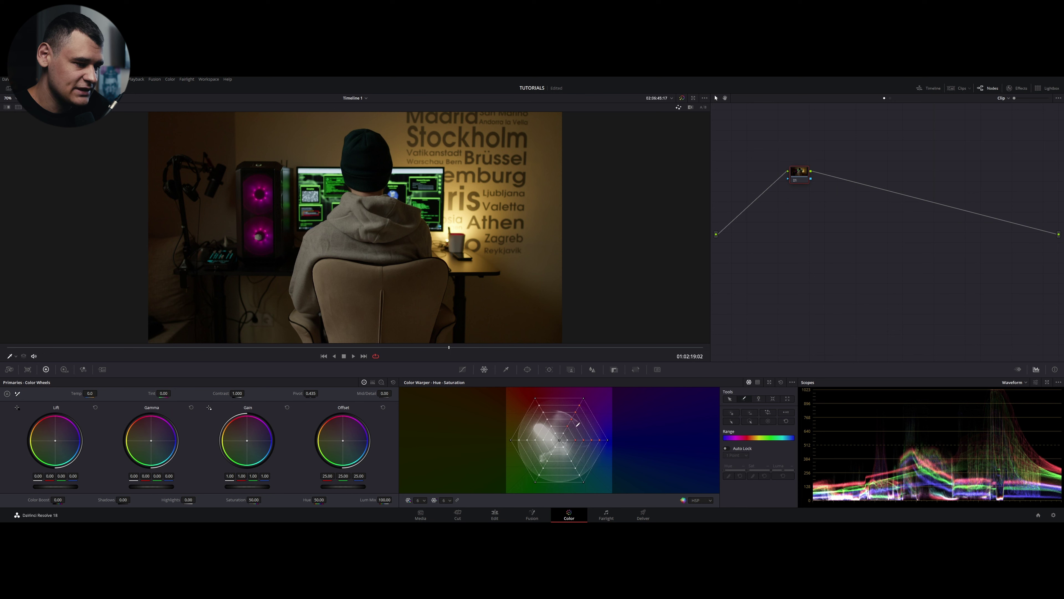
{"action": "left_click", "coordinate": [780, 381]}
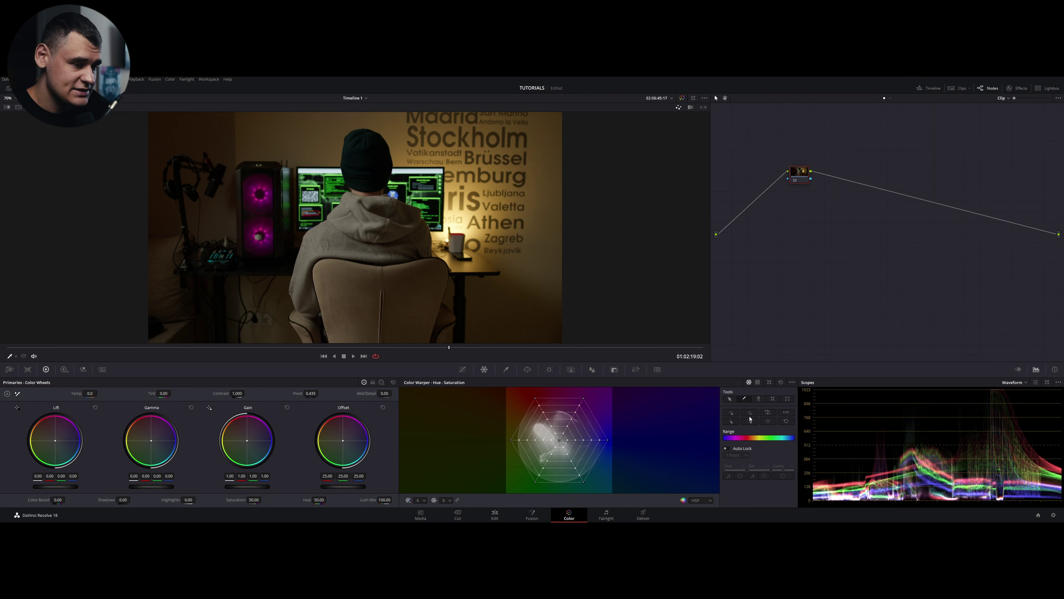
Try the Pin tool and pull the grid's purple point inward with the Select tool, and reset the grid.
{"action": "left_click", "coordinate": [760, 400]}
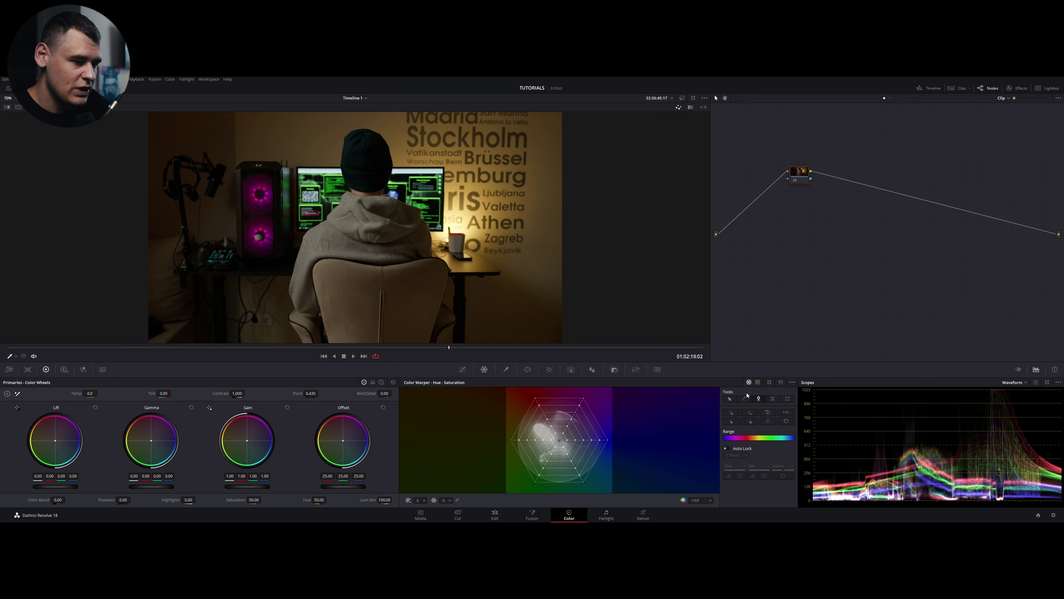
{"action": "key", "text": "Escape"}
{"action": "left_click_drag", "start_coordinate": [572, 421], "coordinate": [567, 436]}
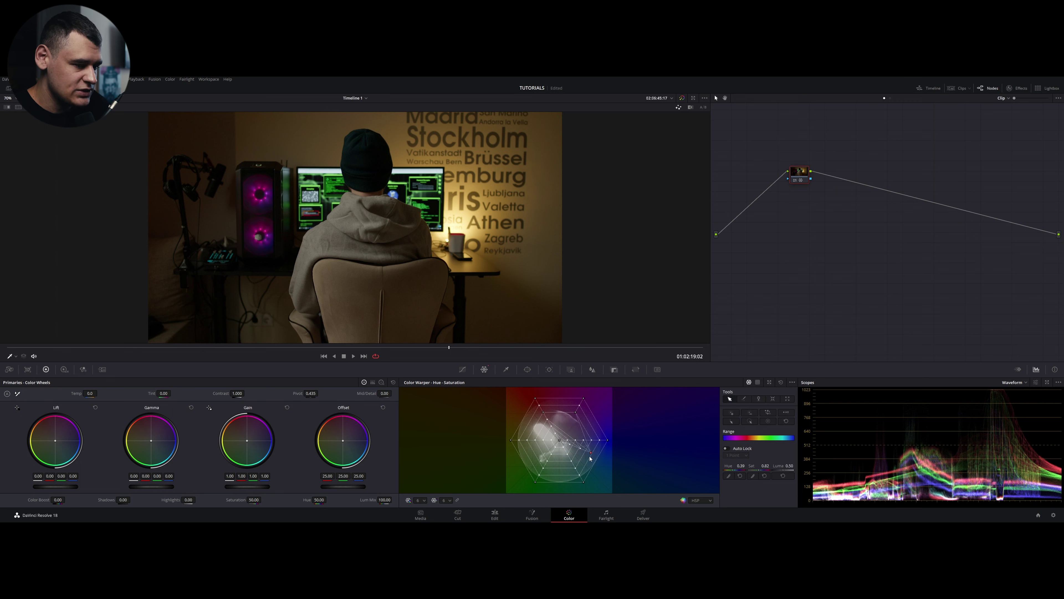
{"action": "left_click", "coordinate": [567, 434]}
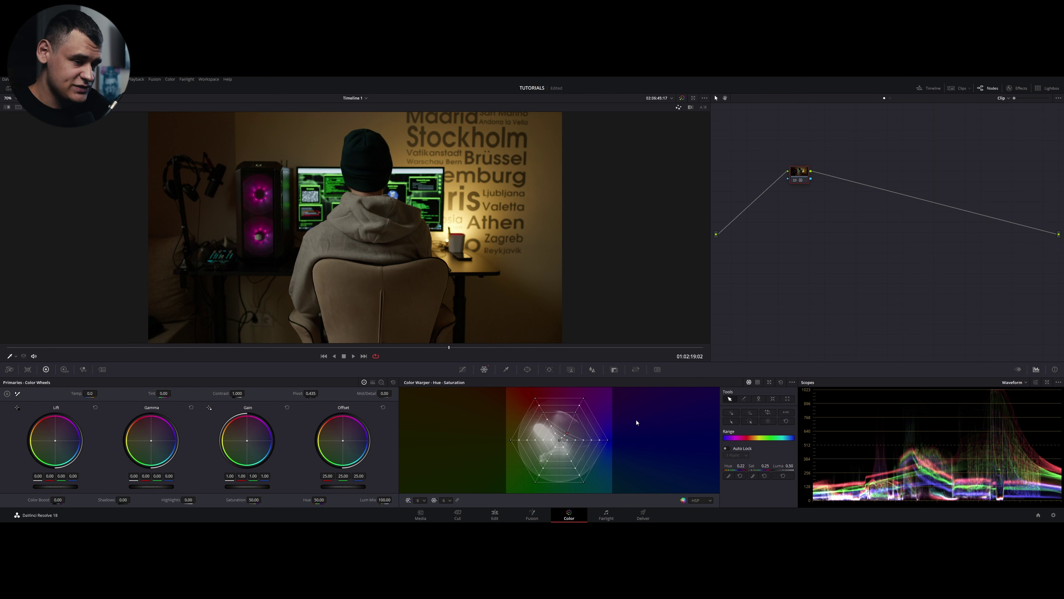
{"action": "left_click", "coordinate": [782, 382]}
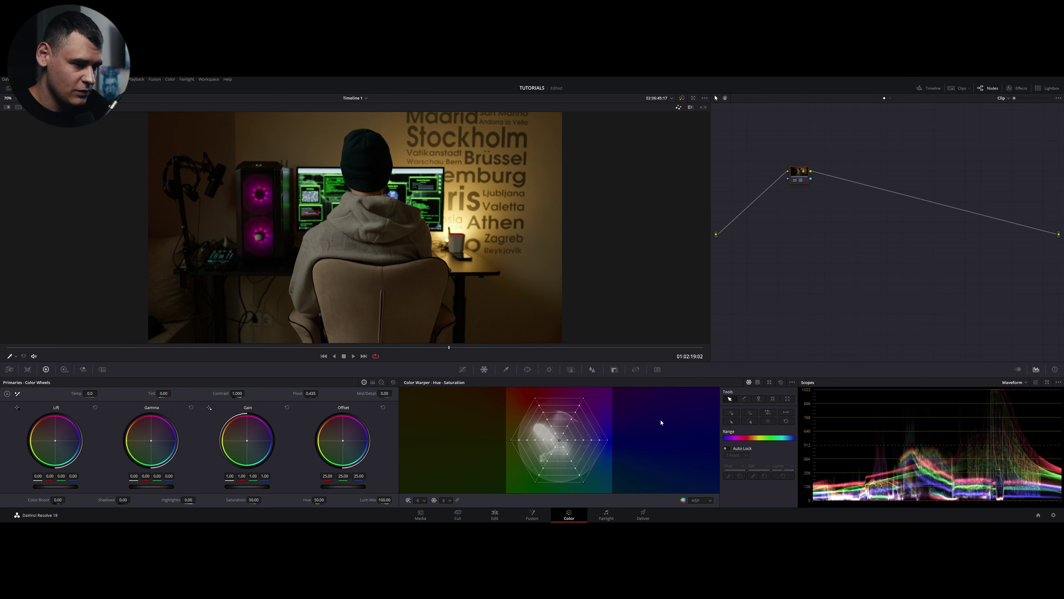
Try desaturating the whole image by drawing the grid points into the centre with the Pull Points tool, and undo it.
{"action": "left_click", "coordinate": [758, 398]}
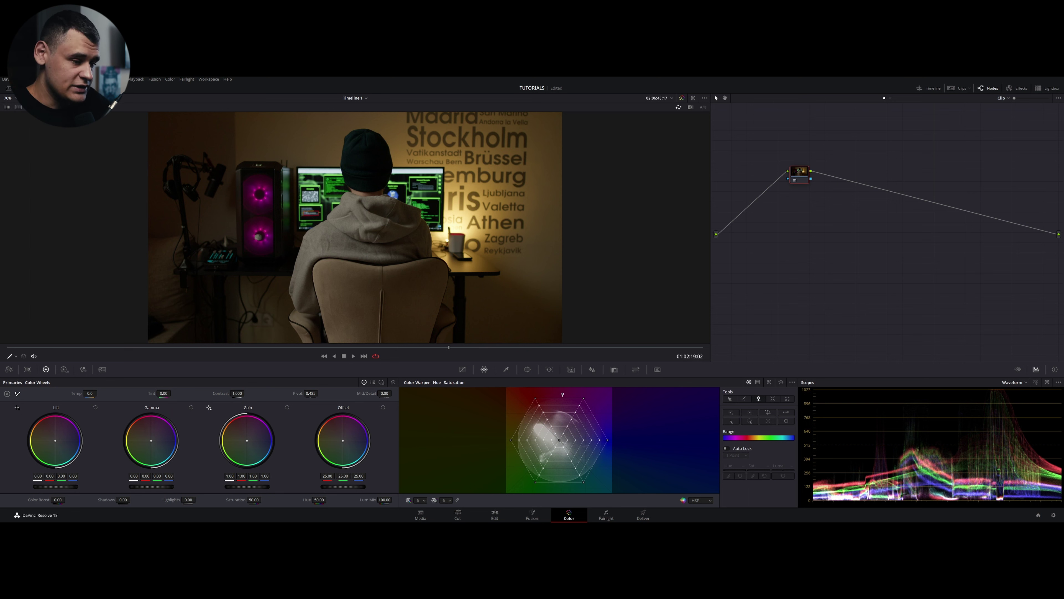
{"action": "left_click", "coordinate": [773, 400]}
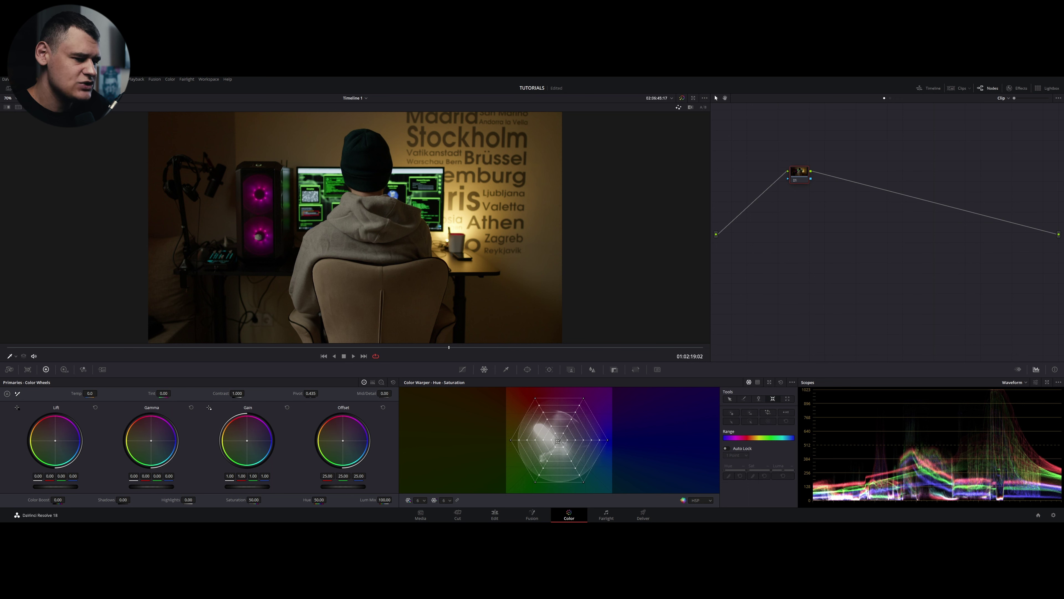
{"action": "left_click_drag", "start_coordinate": [559, 441], "coordinate": [559, 440]}
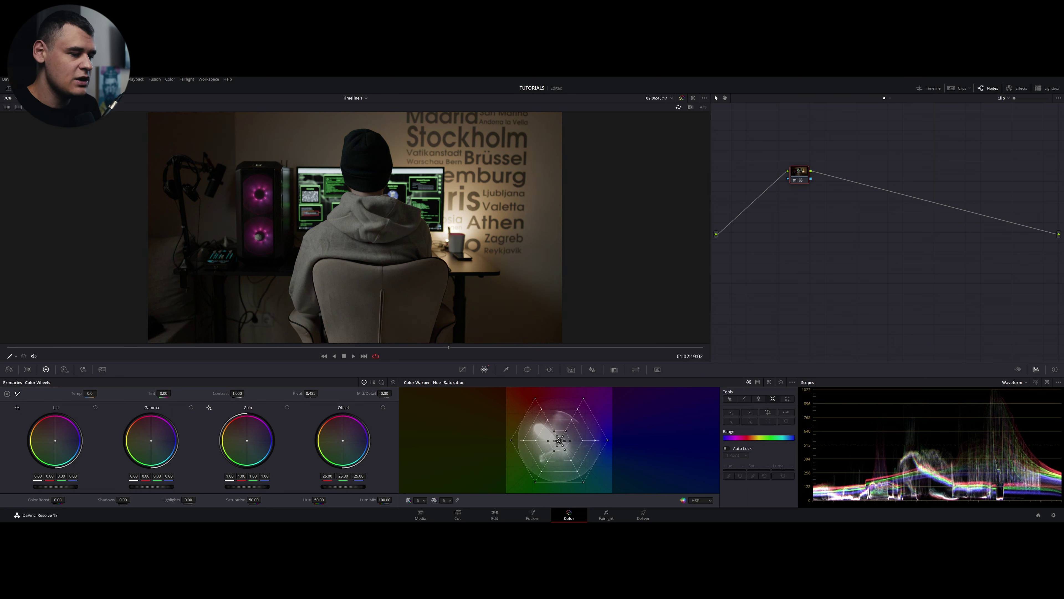
{"action": "left_click_drag", "start_coordinate": [559, 440], "coordinate": [559, 440]}
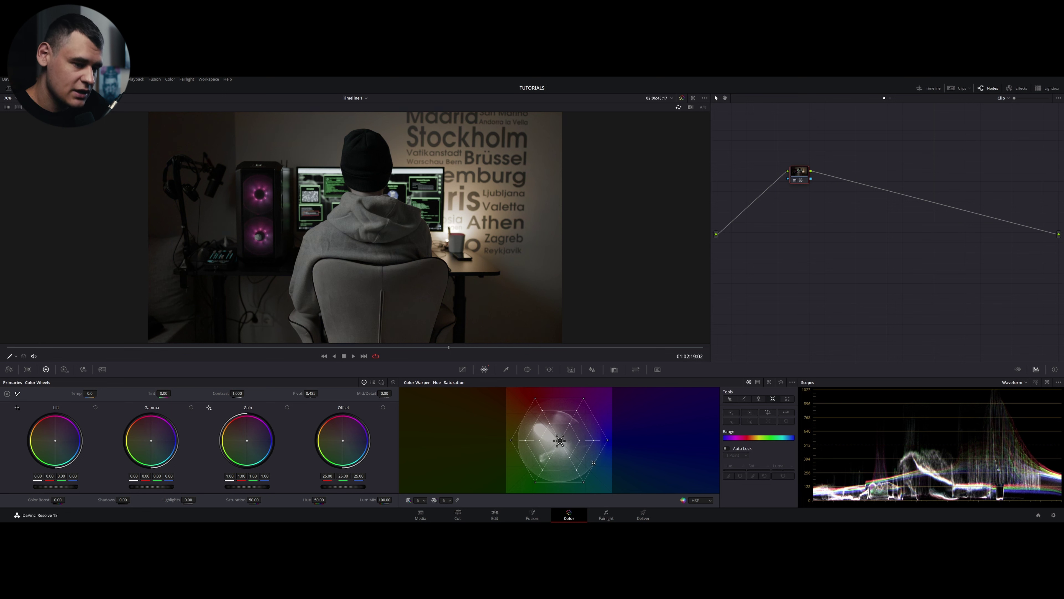
{"action": "key", "text": "ctrl+z"}
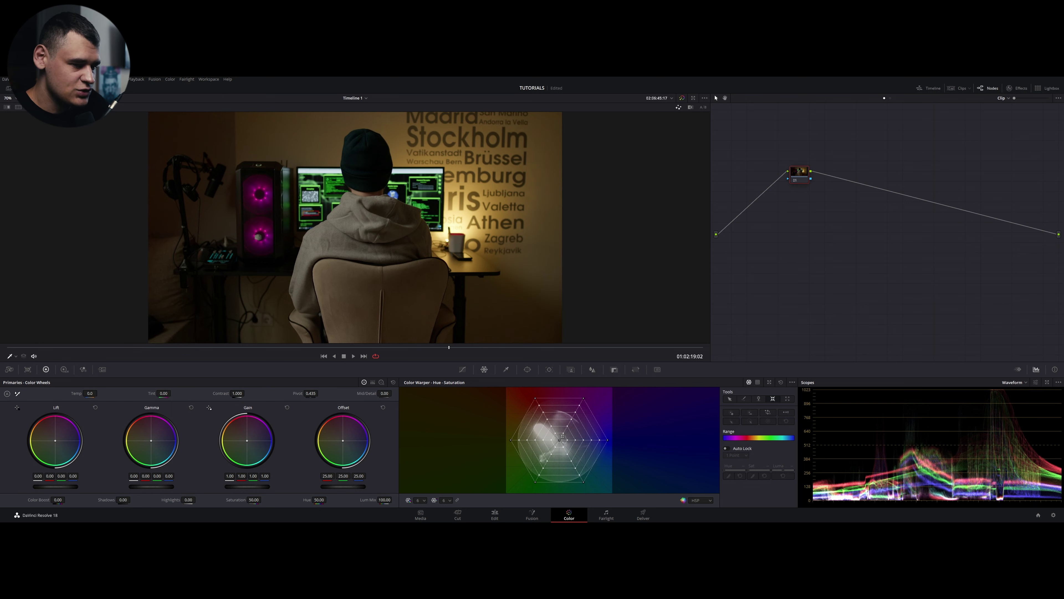
Try the Pull Points tool around the grid's purple area, and reset the Color Warper.
{"action": "left_click_drag", "start_coordinate": [574, 421], "coordinate": [585, 428]}
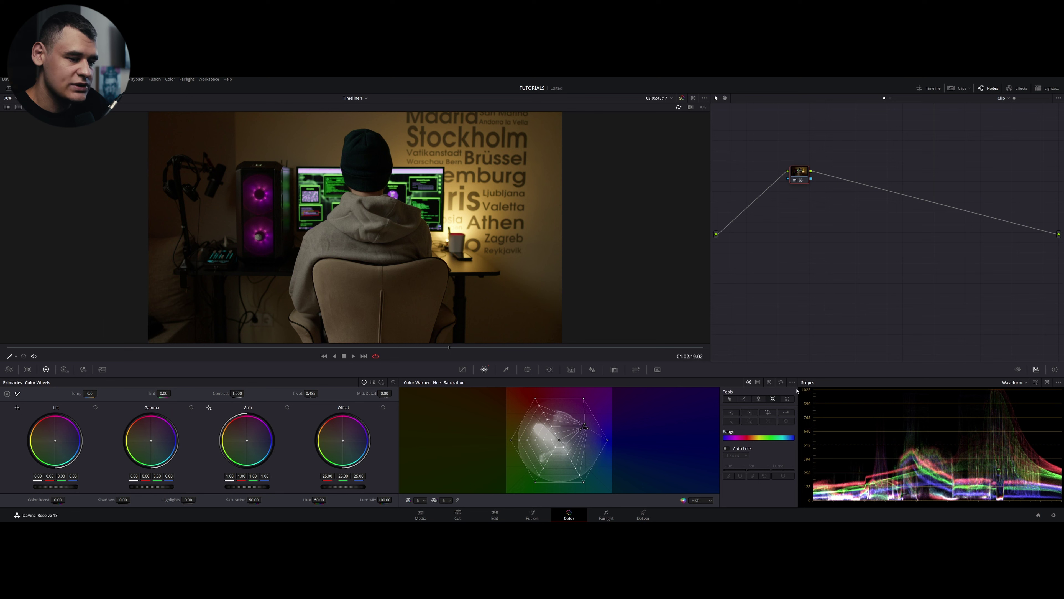
{"action": "left_click", "coordinate": [782, 383]}
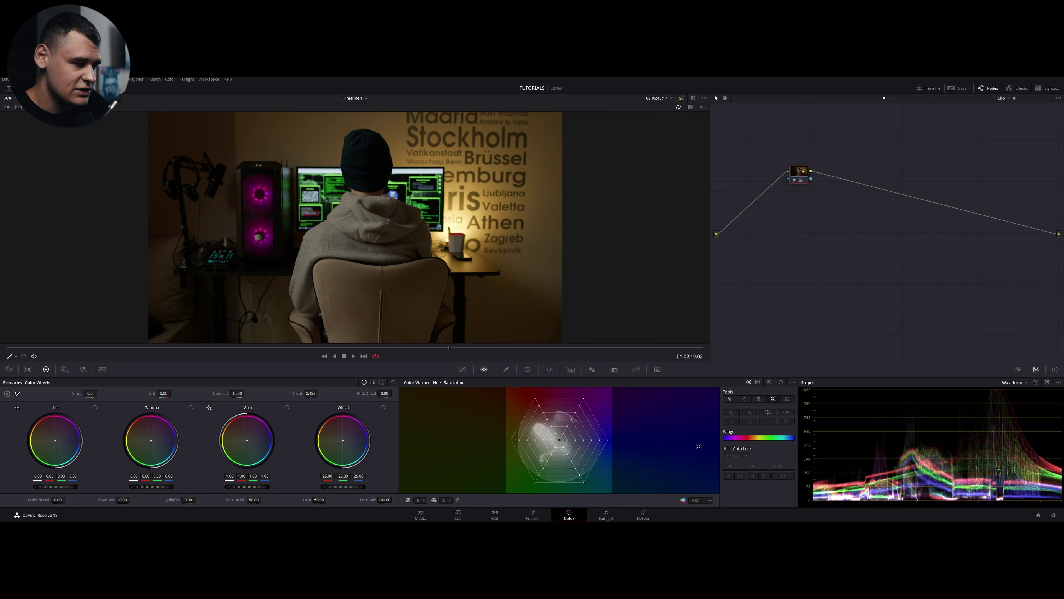
Try the Push Points tool on the grid's orange and central areas, and reset the Color Warper.
{"action": "left_click", "coordinate": [788, 399]}
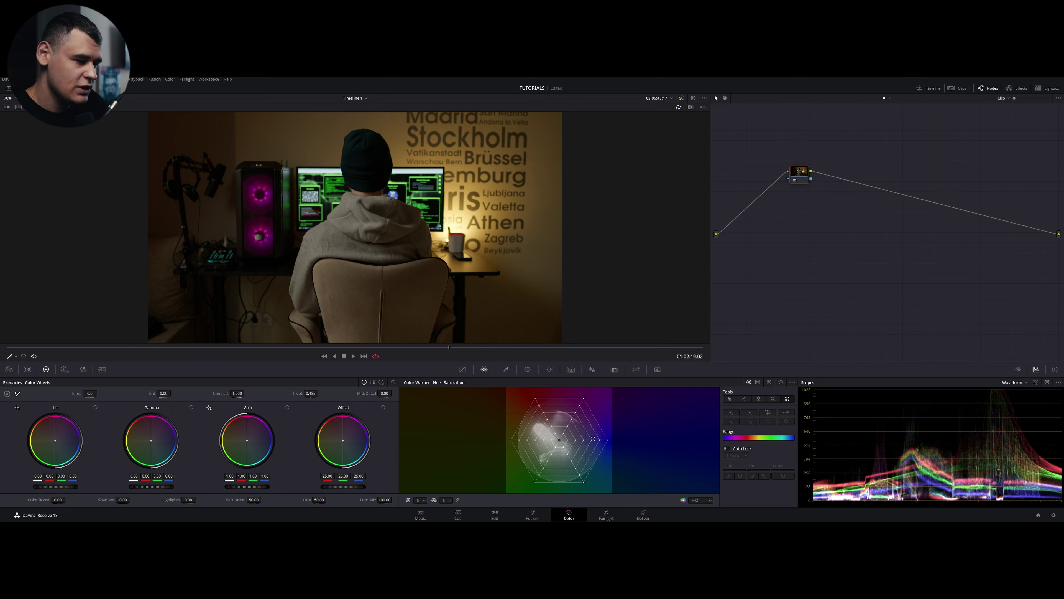
{"action": "mouse_move", "coordinate": [562, 405]}
{"action": "left_mouse_down"}
{"action": "mouse_move", "coordinate": [588, 417]}
{"action": "mouse_move", "coordinate": [565, 404]}
{"action": "left_mouse_up"}
{"action": "left_click_drag", "start_coordinate": [506, 426], "coordinate": [552, 453]}
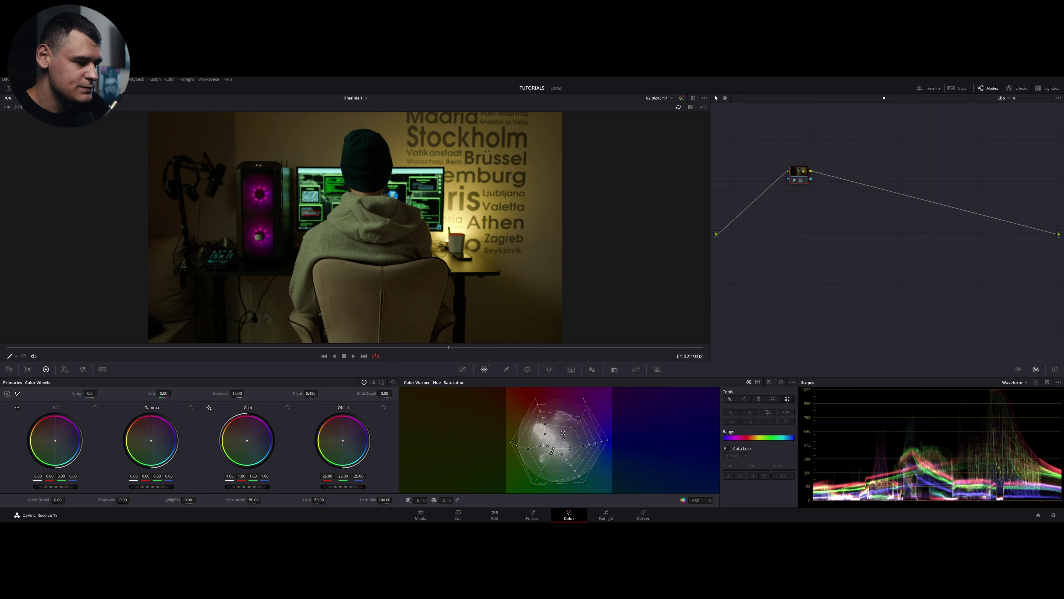
{"action": "left_click_drag", "start_coordinate": [563, 434], "coordinate": [535, 435]}
{"action": "left_click", "coordinate": [781, 382]}
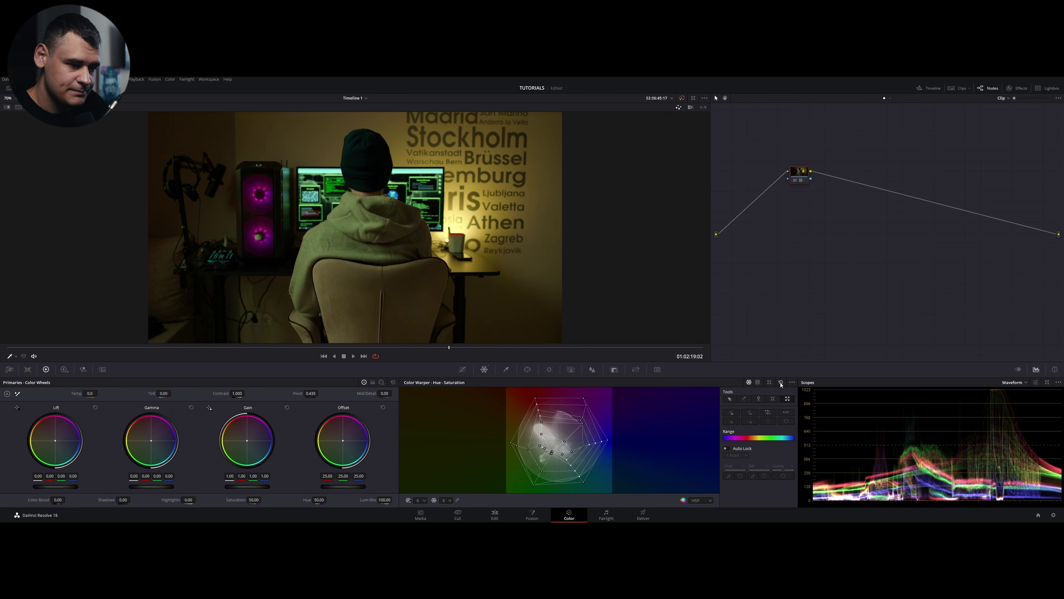
Try the commands that adjust the grid selection, invert it, and convert the selected points to pins.
{"action": "left_click", "coordinate": [732, 414]}
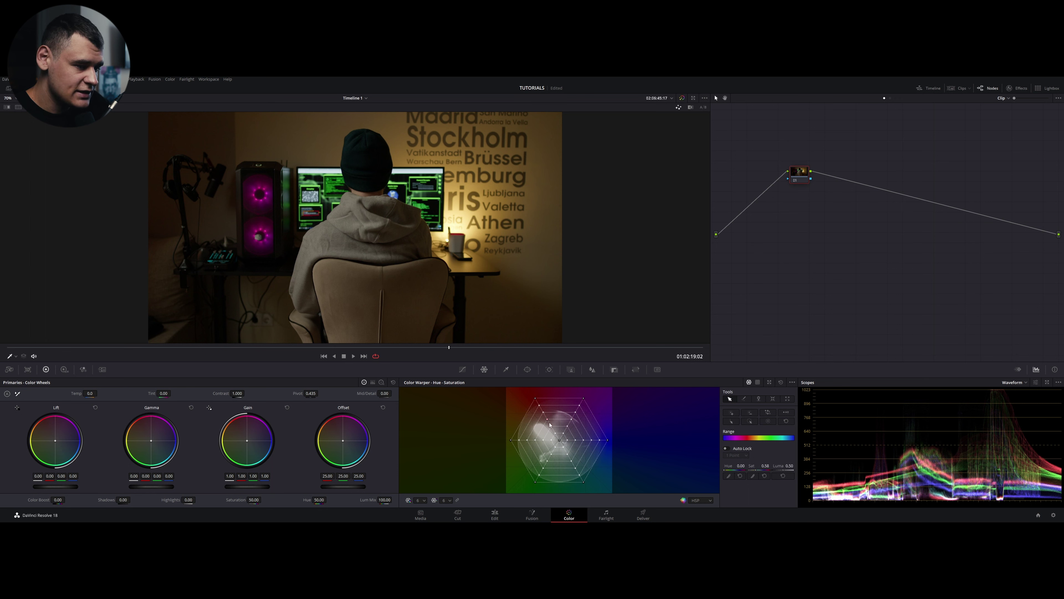
{"action": "left_click", "coordinate": [737, 415]}
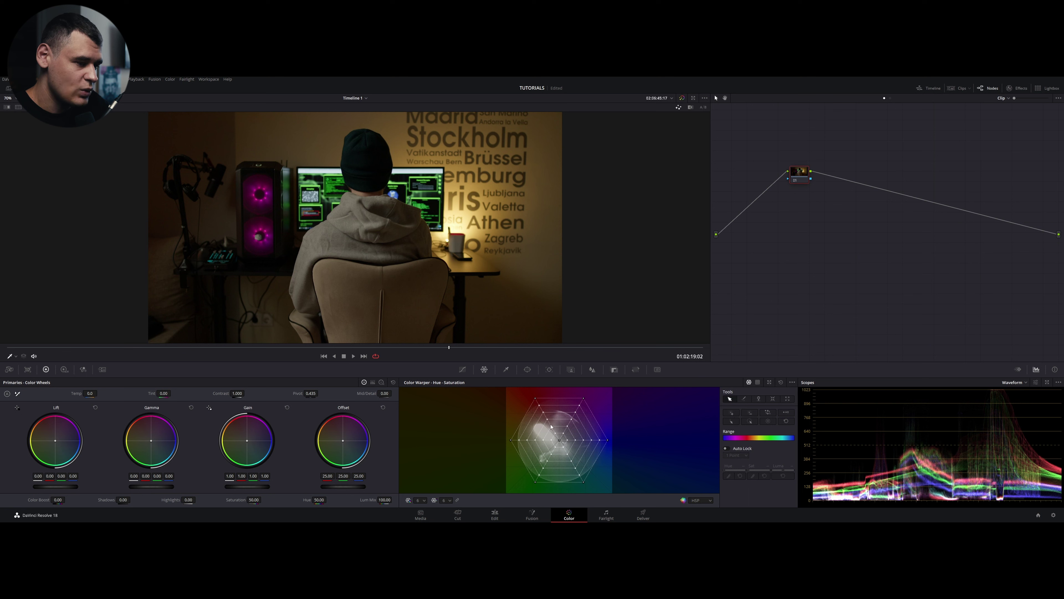
{"action": "left_click", "coordinate": [731, 414]}
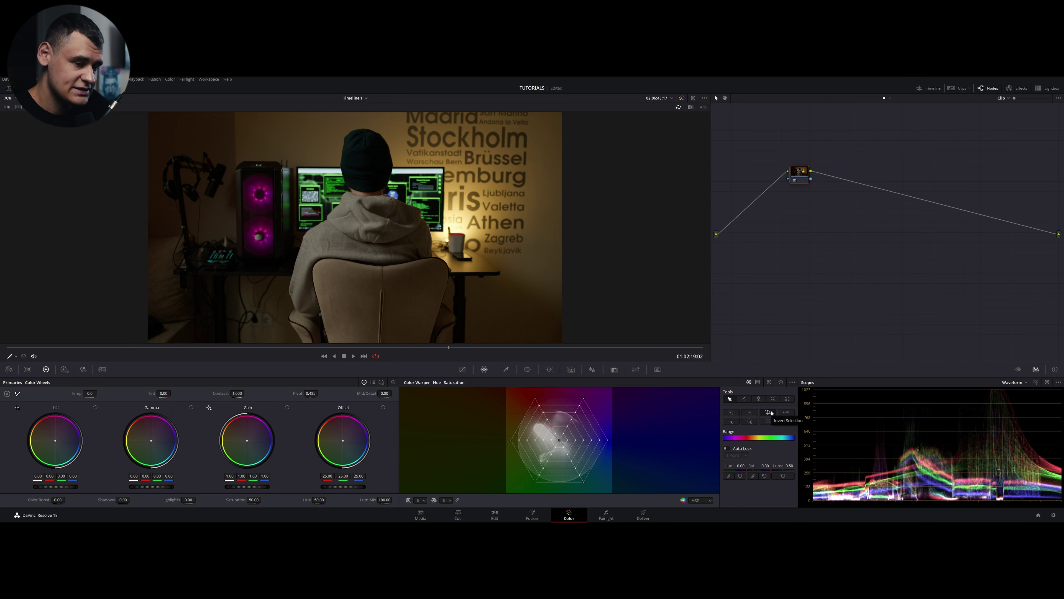
{"action": "left_click", "coordinate": [772, 413]}
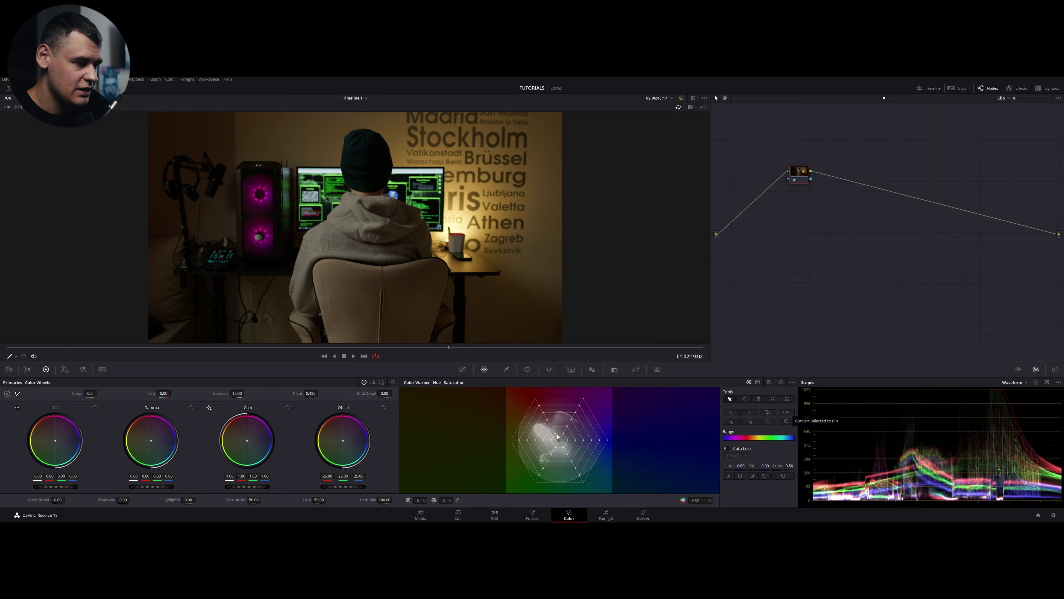
{"action": "left_click", "coordinate": [786, 412]}
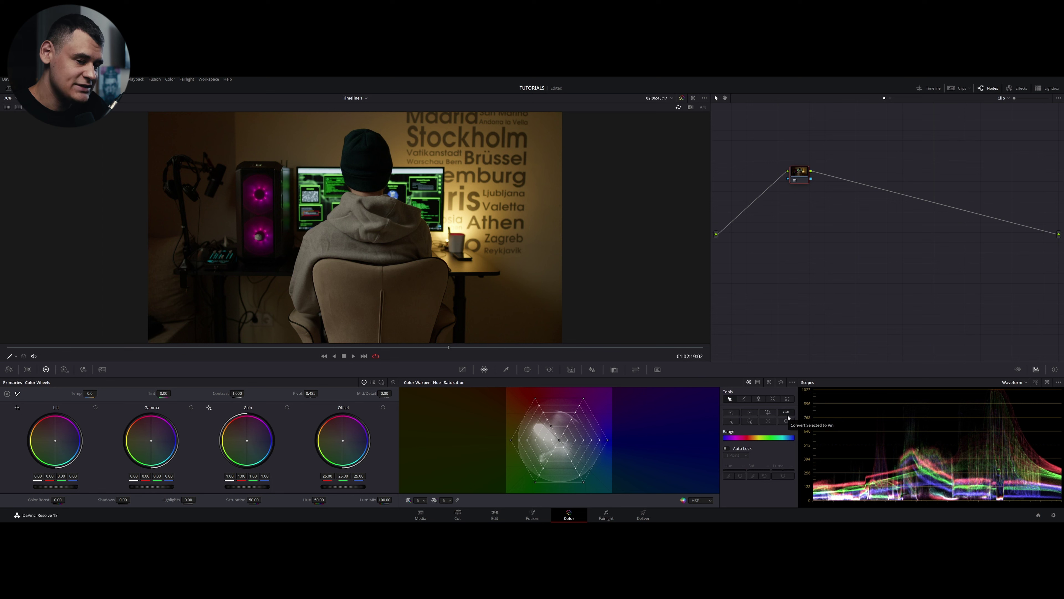
Try pinning a group of grid points around the centre of the warper, and reset the Color Warper.
{"action": "left_click", "coordinate": [758, 399]}
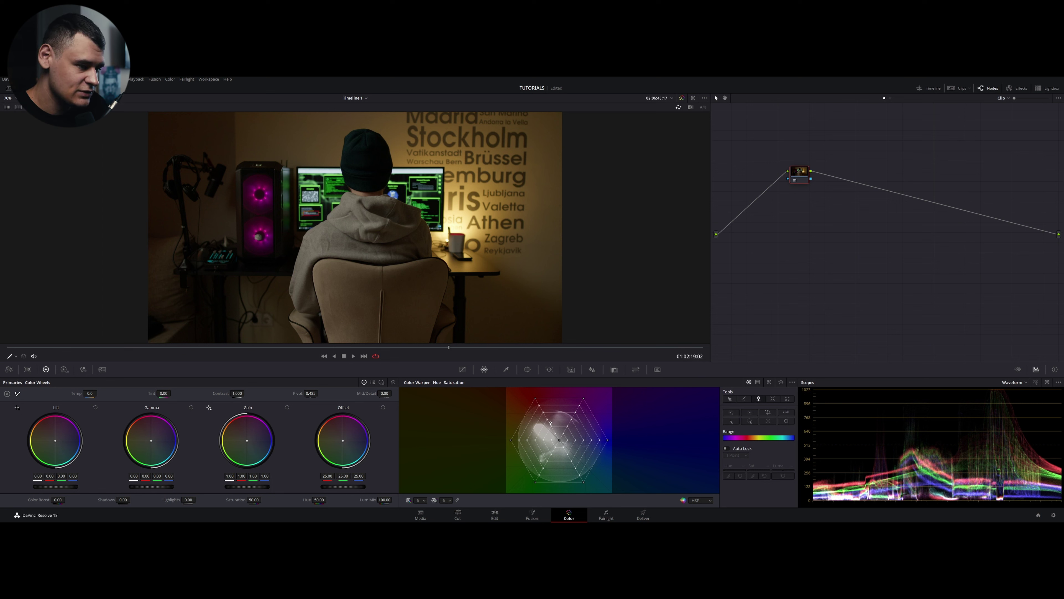
{"action": "left_click", "coordinate": [729, 399]}
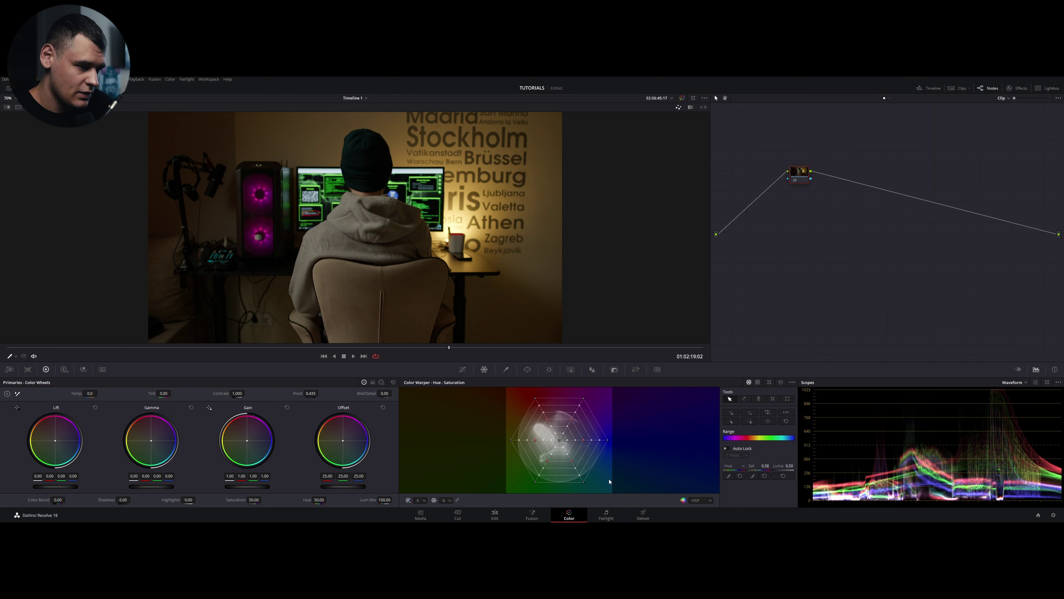
{"action": "left_click", "coordinate": [768, 421]}
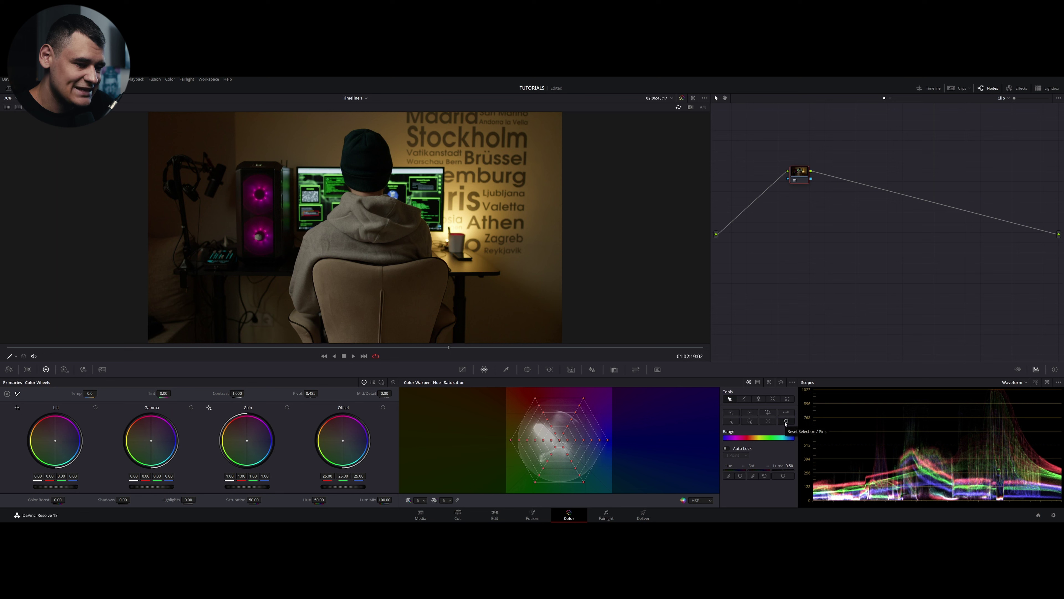
{"action": "left_click", "coordinate": [782, 382]}
Try moving the grid's purple point outward into the blue area, and reset the selection and pins.
{"action": "left_click_drag", "start_coordinate": [571, 421], "coordinate": [591, 469]}
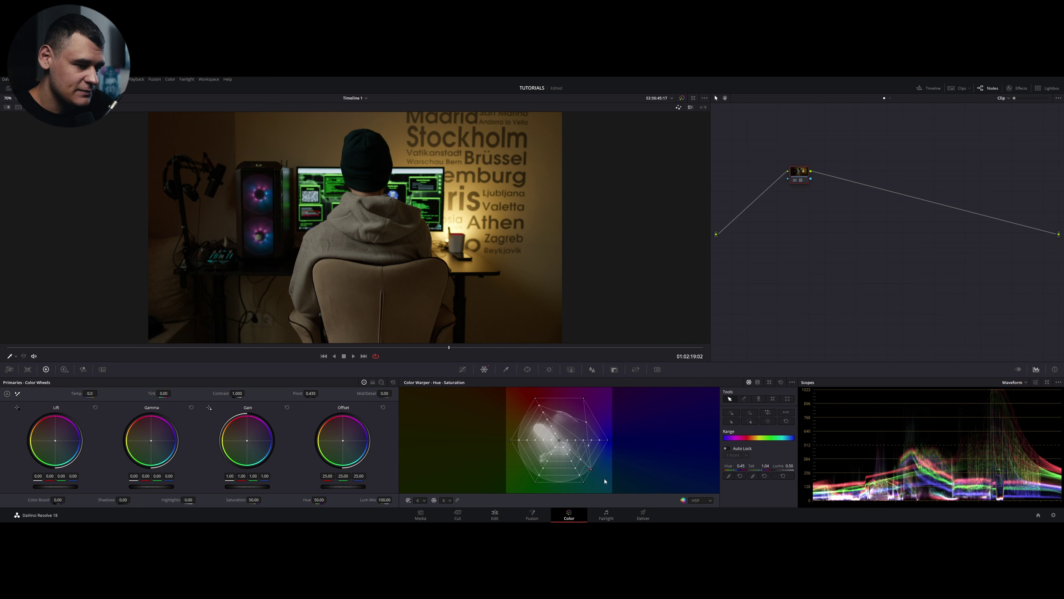
{"action": "left_click", "coordinate": [787, 421]}
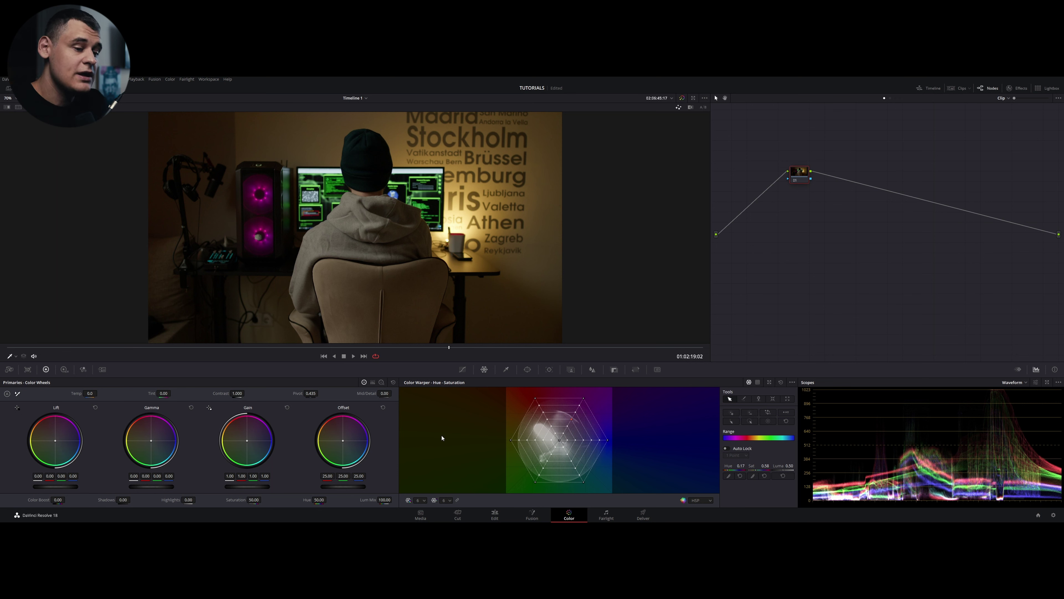
{"action": "left_click", "coordinate": [712, 399]}
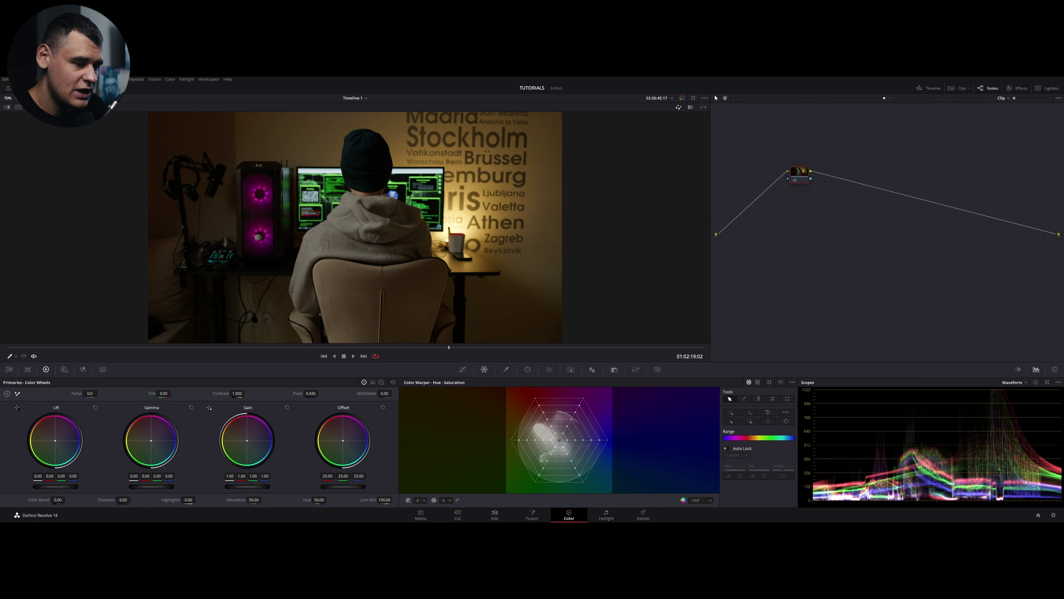
Try selecting the orange range of the grid and shifting its hue towards yellow-green, and reset the Color Warper.
{"action": "left_click_drag", "start_coordinate": [753, 438], "coordinate": [760, 437]}
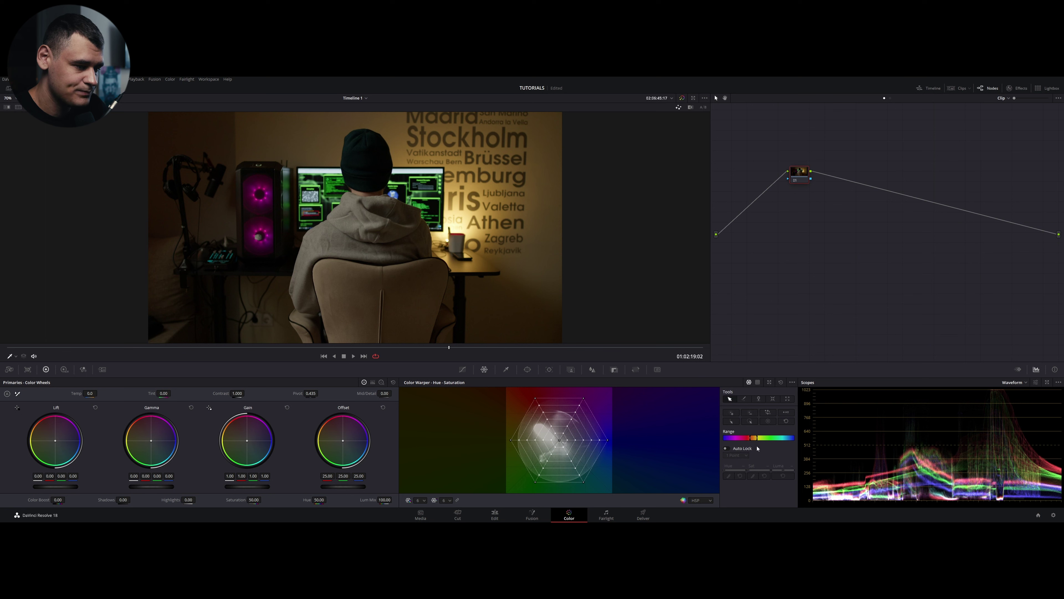
{"action": "left_click", "coordinate": [749, 438]}
{"action": "left_click_drag", "start_coordinate": [749, 438], "coordinate": [757, 438]}
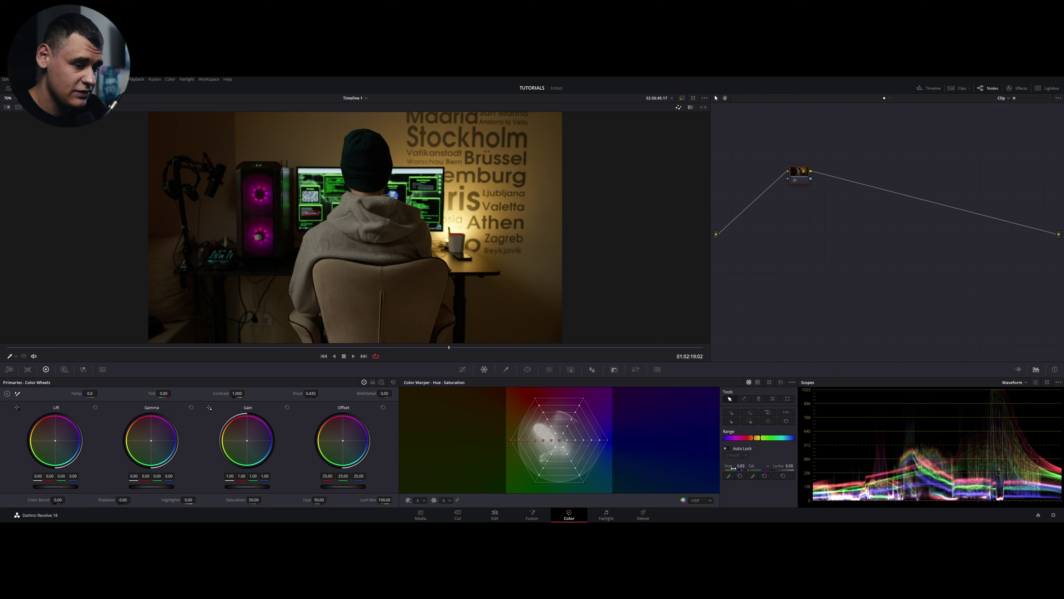
{"action": "left_click_drag", "start_coordinate": [734, 467], "coordinate": [755, 465]}
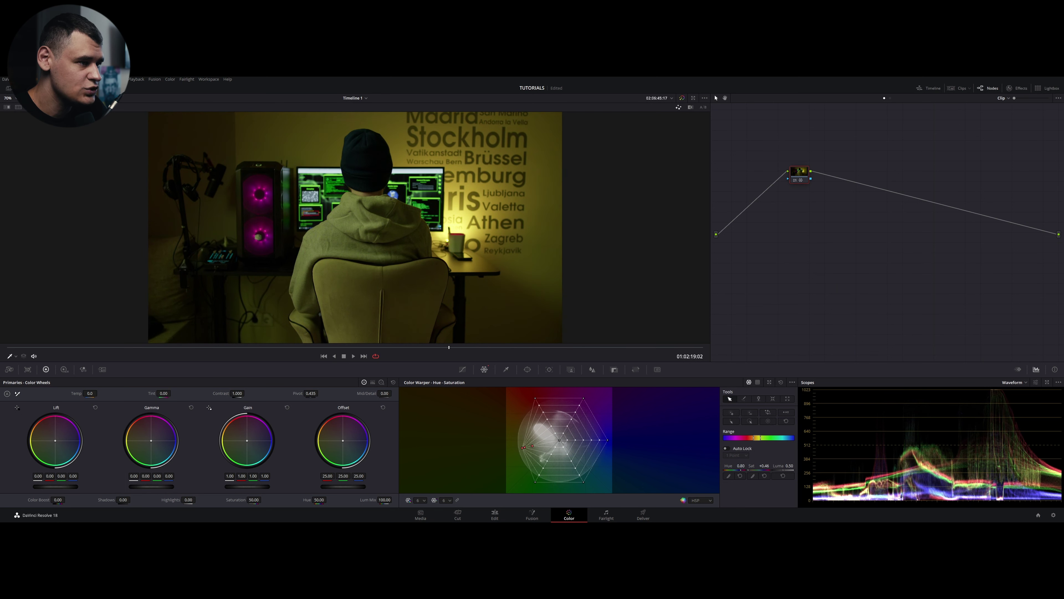
{"action": "left_click", "coordinate": [781, 382]}
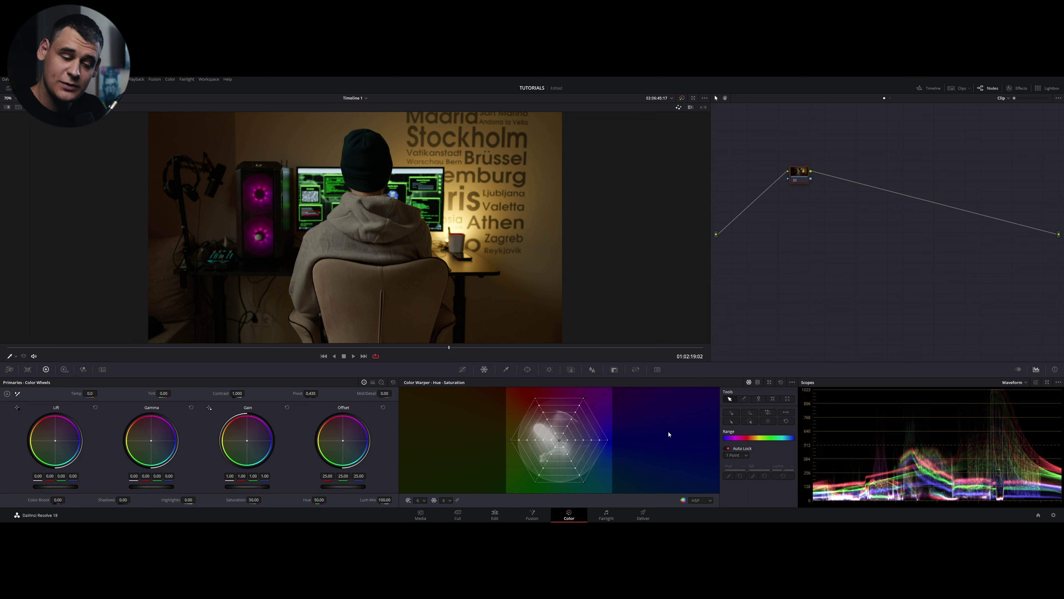
Try moving the grid's purple point slightly with Auto Lock set to 1 Point, and reset the Color Warper.
{"action": "left_click", "coordinate": [742, 454]}
{"action": "left_click", "coordinate": [762, 456]}
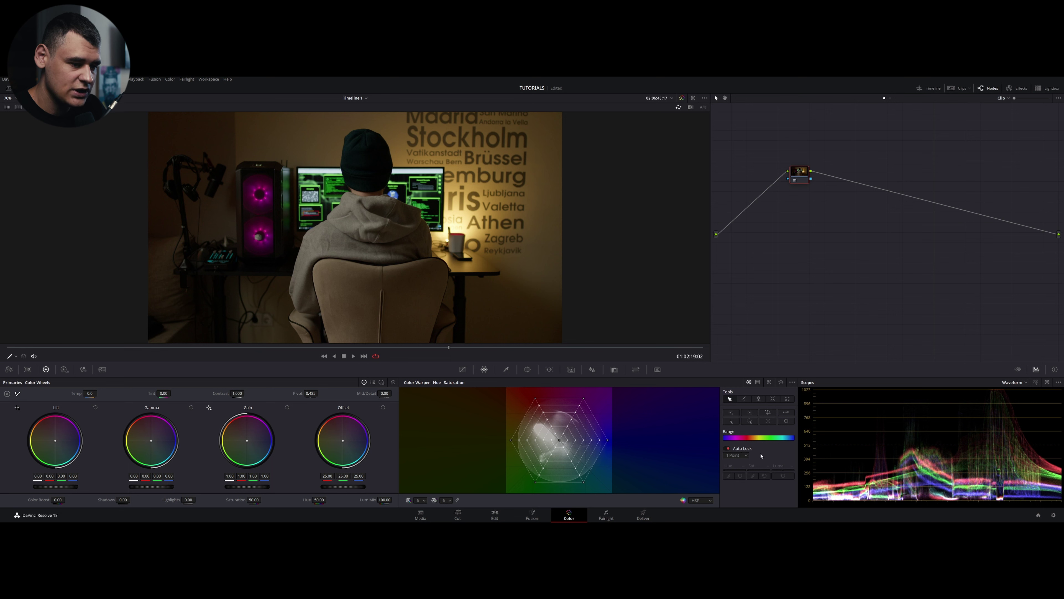
{"action": "left_click", "coordinate": [742, 456]}
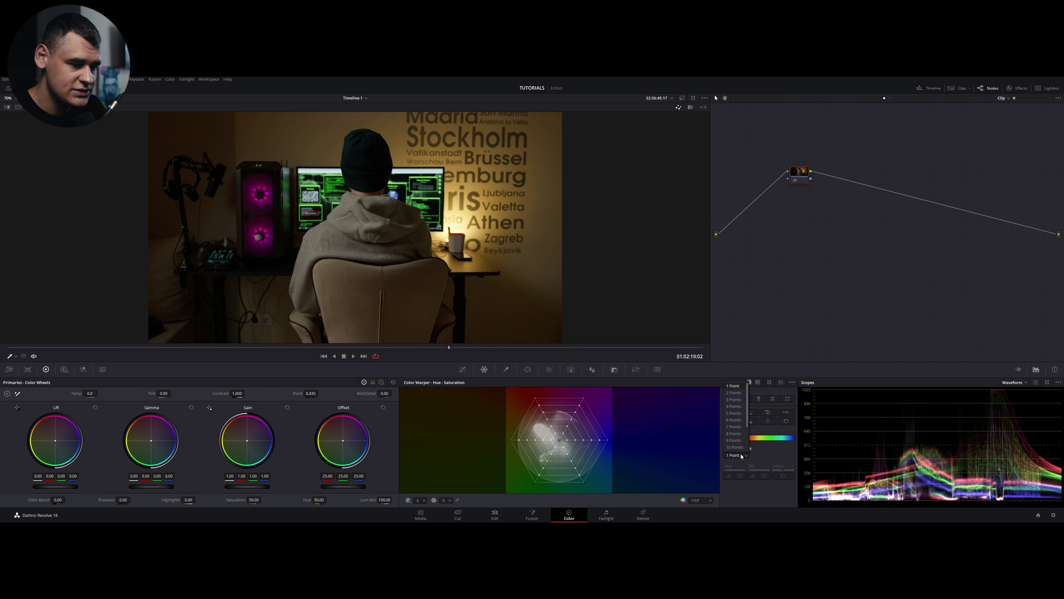
{"action": "left_click", "coordinate": [761, 452]}
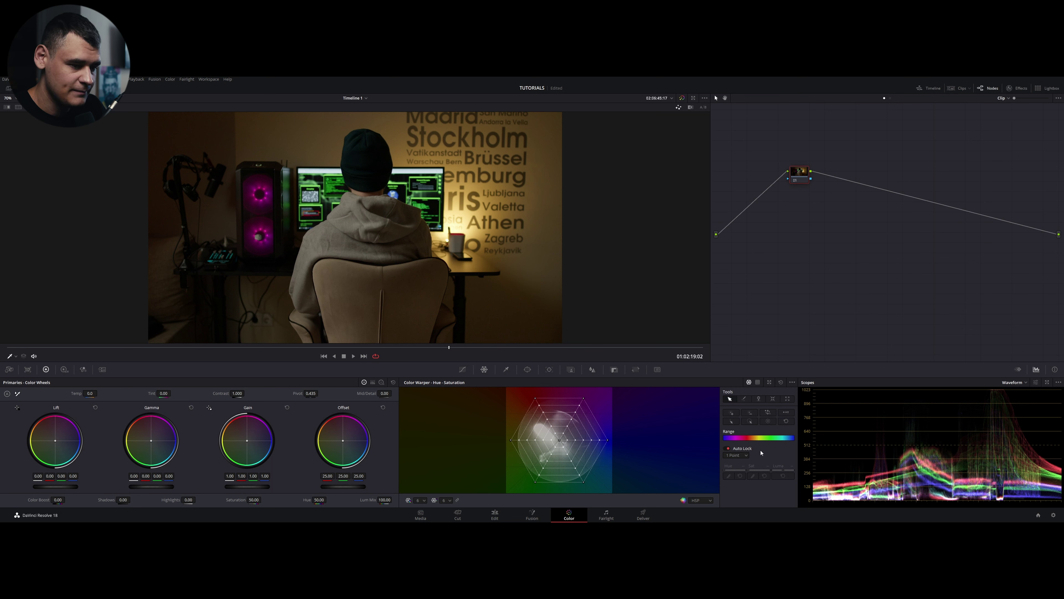
{"action": "left_click", "coordinate": [572, 419]}
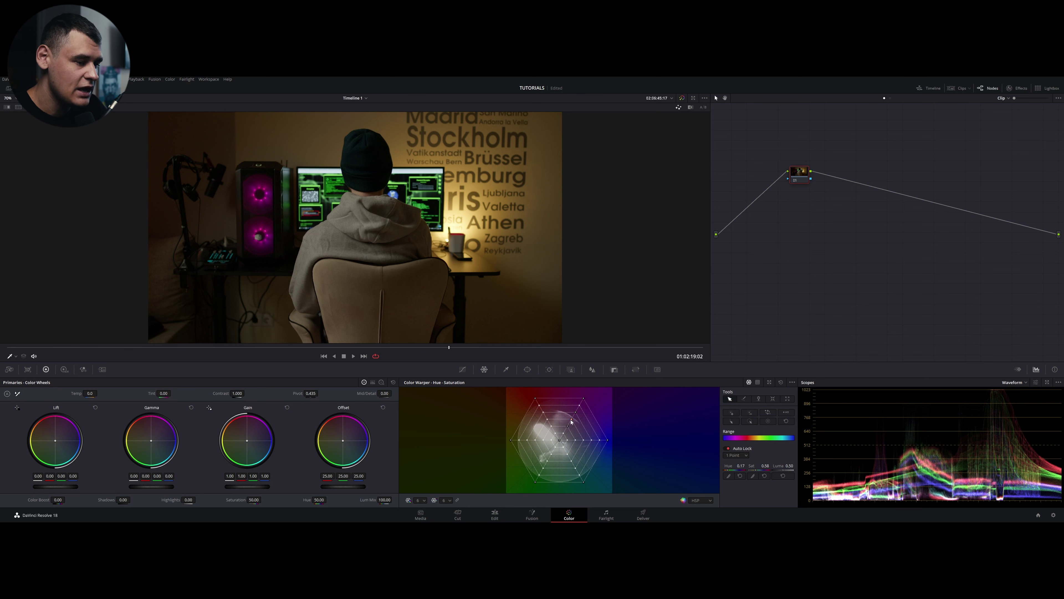
{"action": "mouse_move", "coordinate": [571, 422]}
{"action": "left_mouse_down"}
{"action": "mouse_move", "coordinate": [552, 424]}
{"action": "mouse_move", "coordinate": [559, 410]}
{"action": "mouse_move", "coordinate": [587, 414]}
{"action": "mouse_move", "coordinate": [581, 427]}
{"action": "left_mouse_up"}
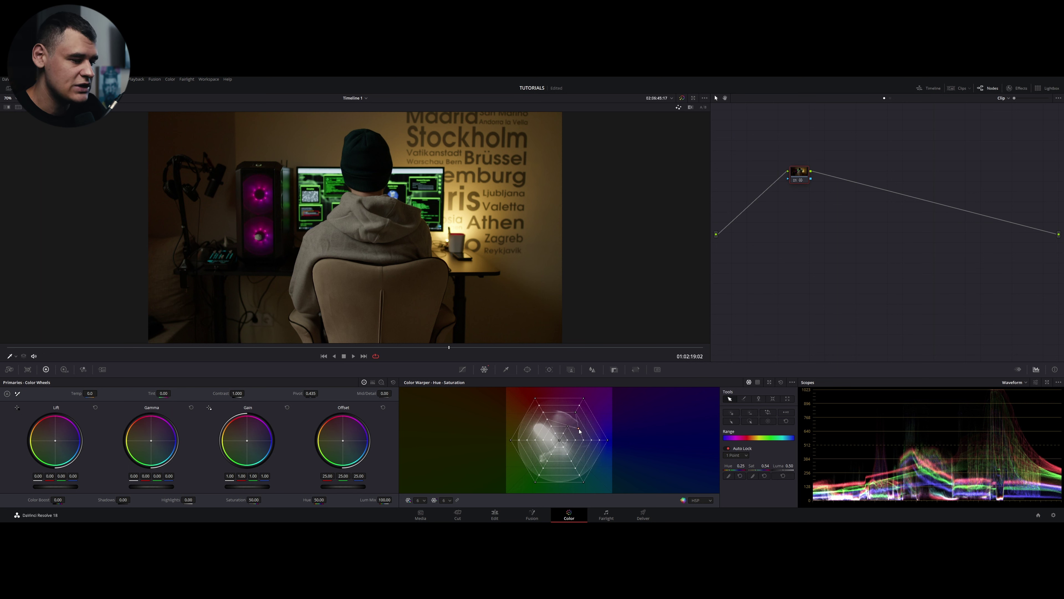
{"action": "left_click", "coordinate": [787, 413]}
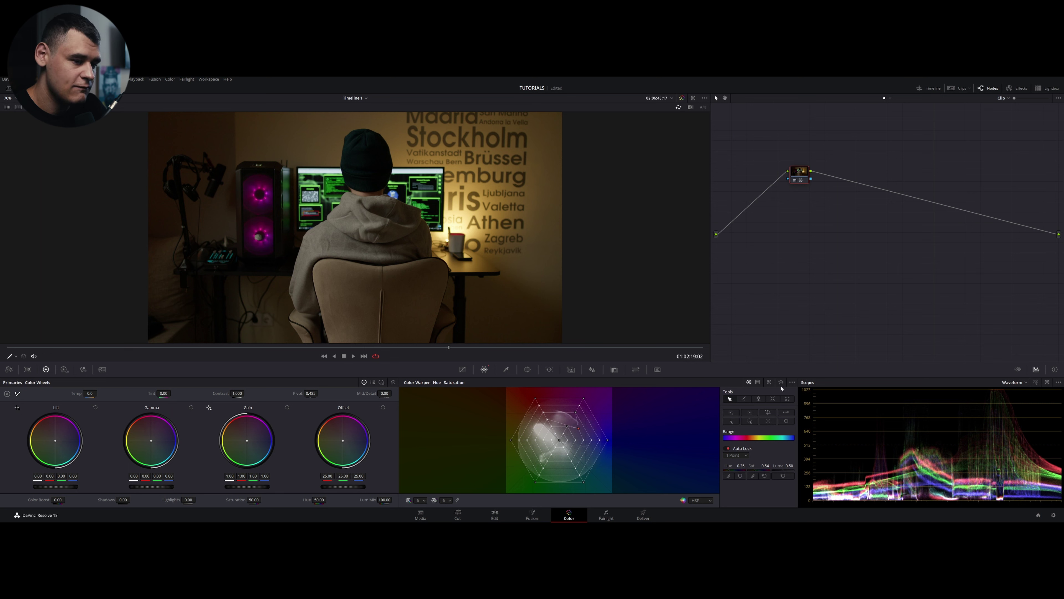
Try moving the grid's purple point with Auto Lock set to 2 Points, and reset the Color Warper.
{"action": "left_click", "coordinate": [743, 455]}
{"action": "left_click", "coordinate": [728, 452]}
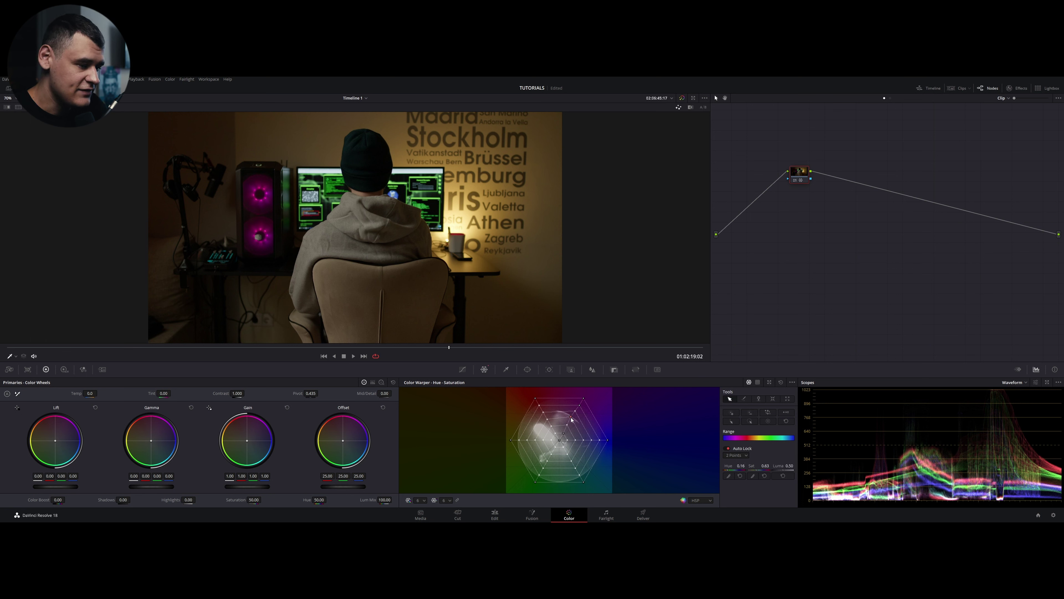
{"action": "mouse_move", "coordinate": [572, 419]}
{"action": "left_mouse_down"}
{"action": "mouse_move", "coordinate": [564, 413]}
{"action": "mouse_move", "coordinate": [559, 440]}
{"action": "mouse_move", "coordinate": [570, 420]}
{"action": "left_mouse_up"}
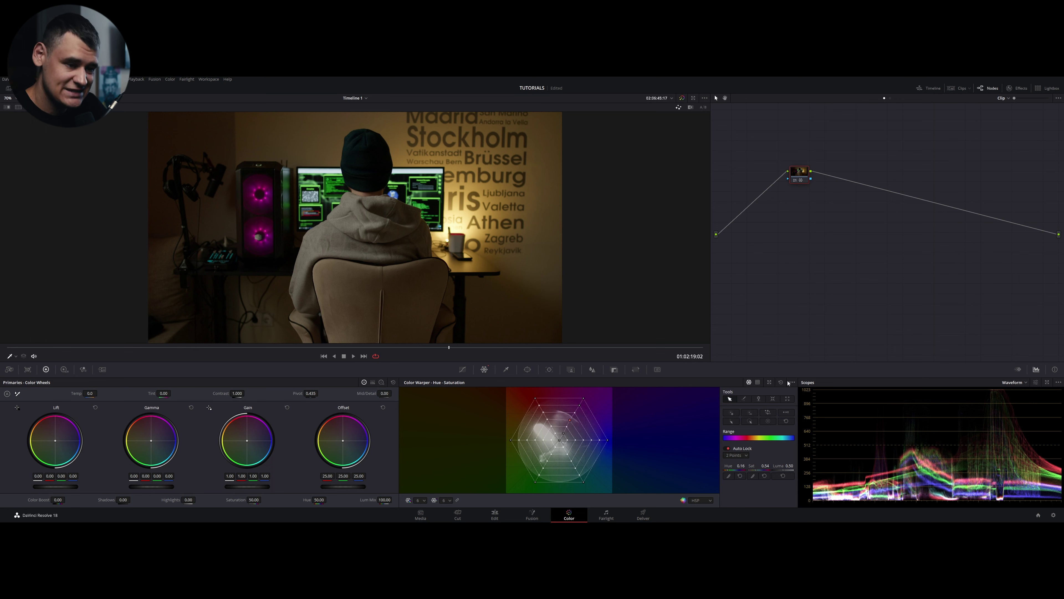
{"action": "key", "text": "Escape"}
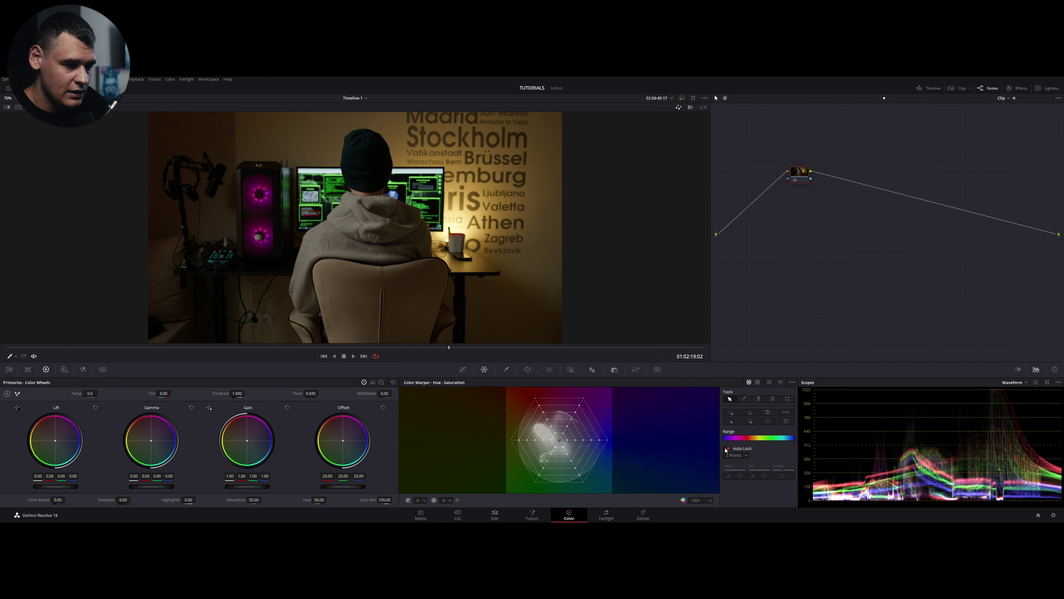
Set Auto Lock back to 1 Point and turn Auto Lock off.
{"action": "left_click", "coordinate": [737, 455]}
{"action": "left_click", "coordinate": [746, 436]}
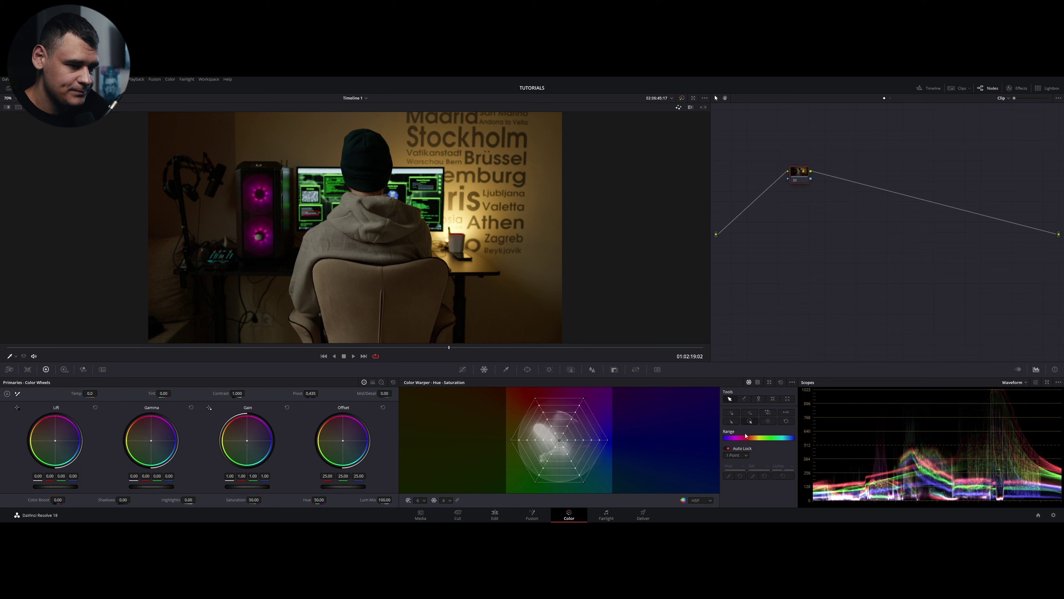
{"action": "left_click", "coordinate": [728, 450]}
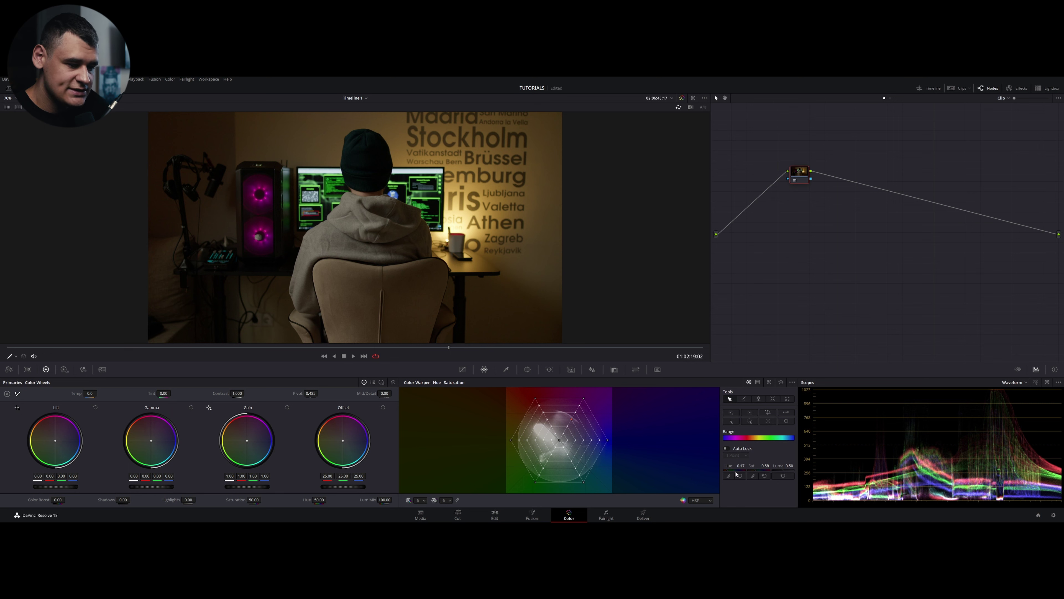
Shift the purple grid point's hue to green, and raise its saturation to 1.00 and luma to 0.82.
{"action": "left_click_drag", "start_coordinate": [739, 470], "coordinate": [707, 474]}
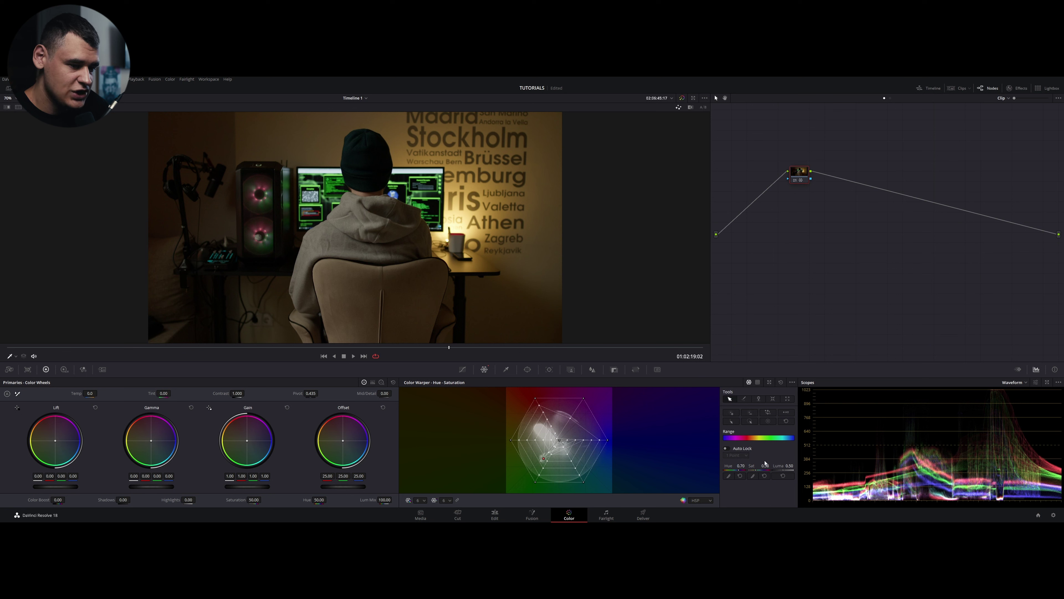
{"action": "left_click_drag", "start_coordinate": [543, 458], "coordinate": [532, 471]}
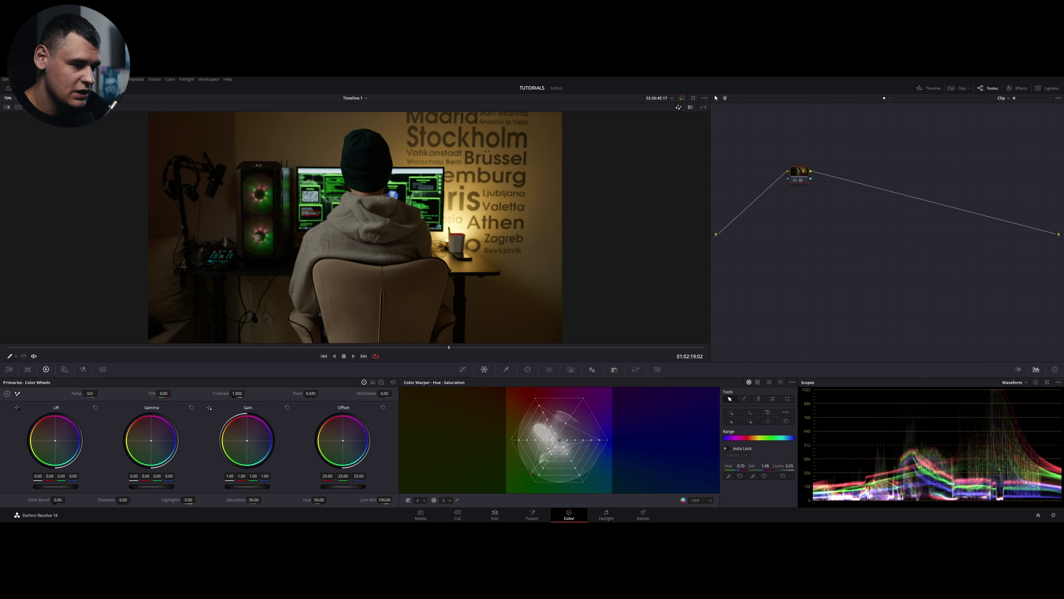
{"action": "left_click_drag", "start_coordinate": [789, 466], "coordinate": [783, 460]}
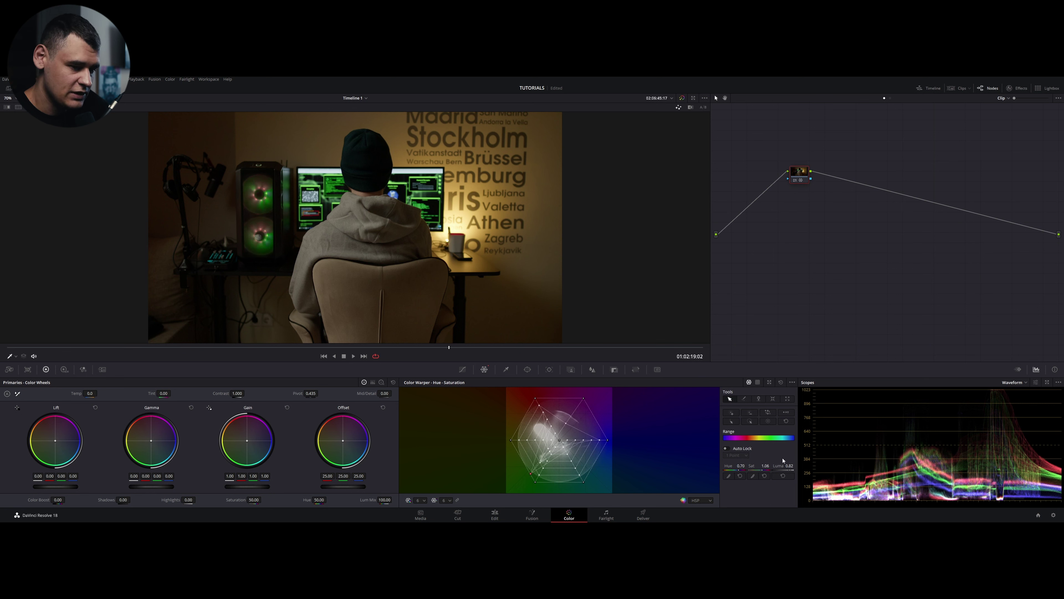
Step the selected grid point's hue onward in increments until it is back in the purple range at 0.17.
{"action": "left_click", "coordinate": [728, 476]}
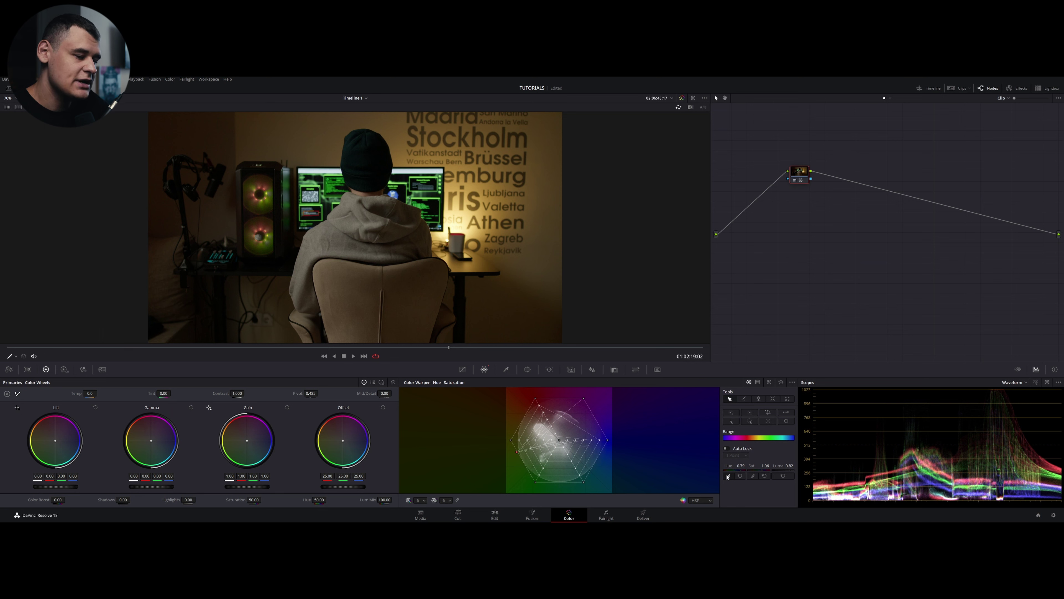
{"action": "left_click", "coordinate": [728, 476]}
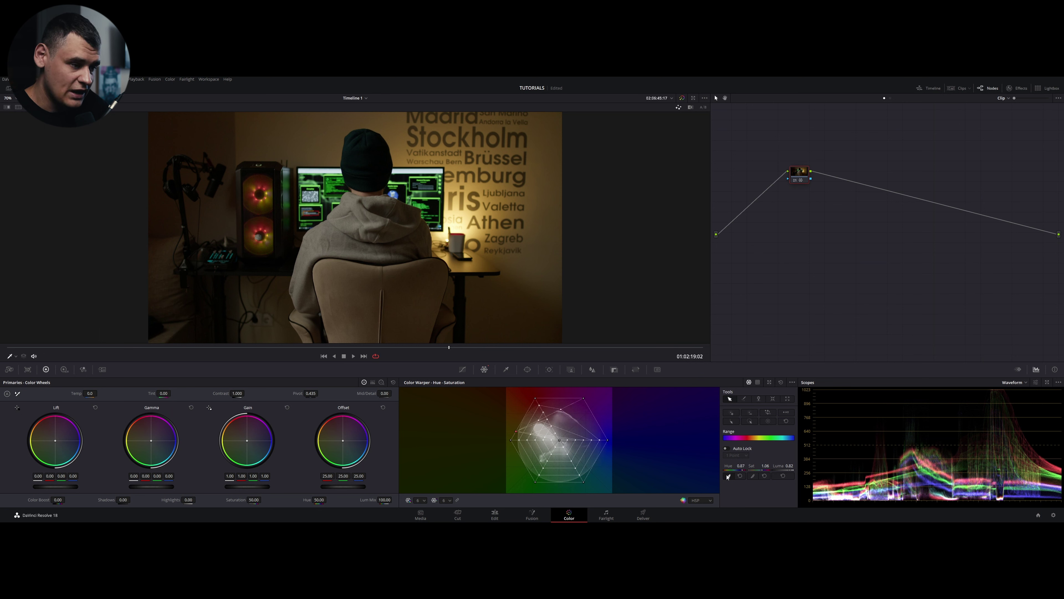
{"action": "left_click", "coordinate": [728, 476]}
{"action": "left_click", "coordinate": [727, 476]}
{"action": "left_click", "coordinate": [728, 476]}
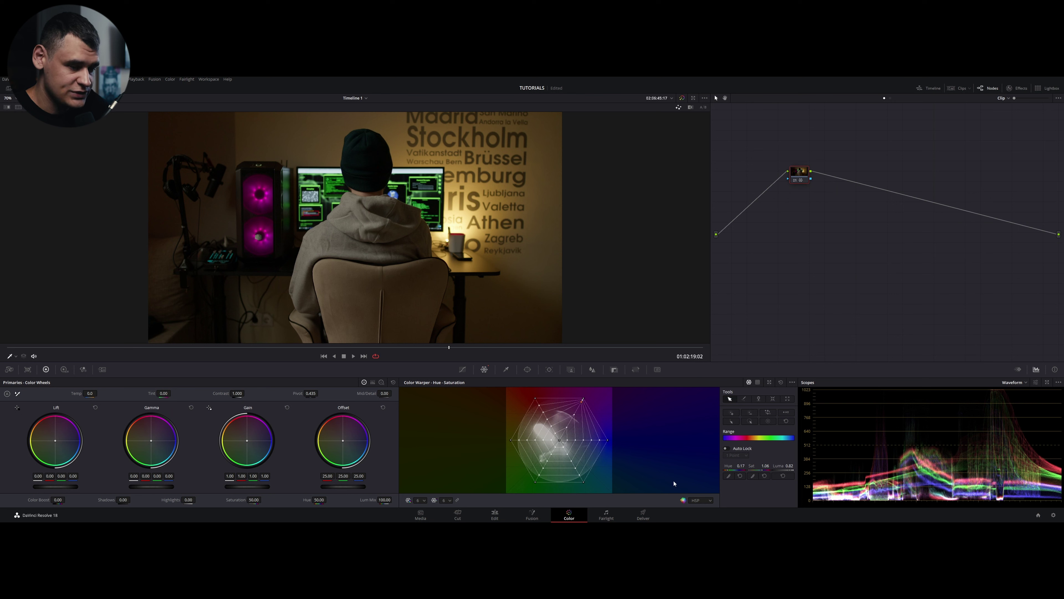
Step the selected grid point's saturation down to about 0.71, and reset its saturation and luma.
{"action": "left_click", "coordinate": [754, 477]}
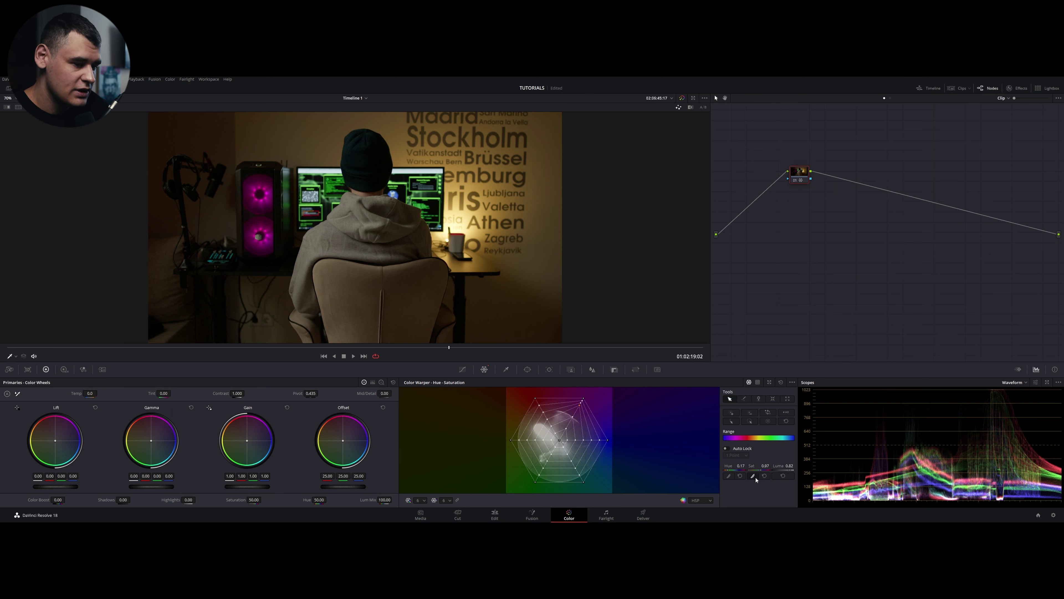
{"action": "left_click", "coordinate": [754, 477]}
{"action": "left_click", "coordinate": [754, 477]}
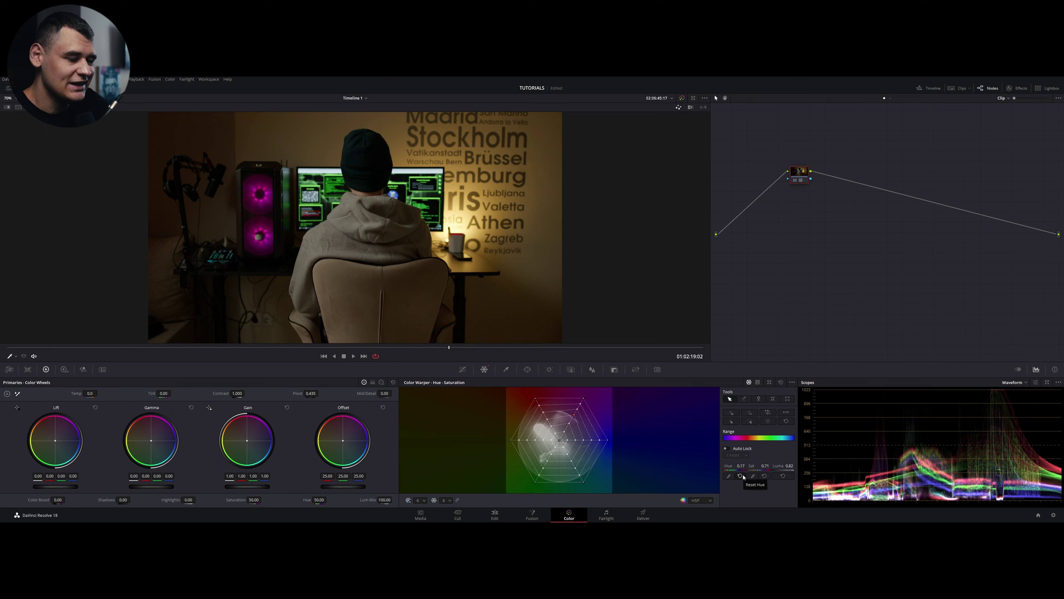
{"action": "left_click", "coordinate": [767, 477]}
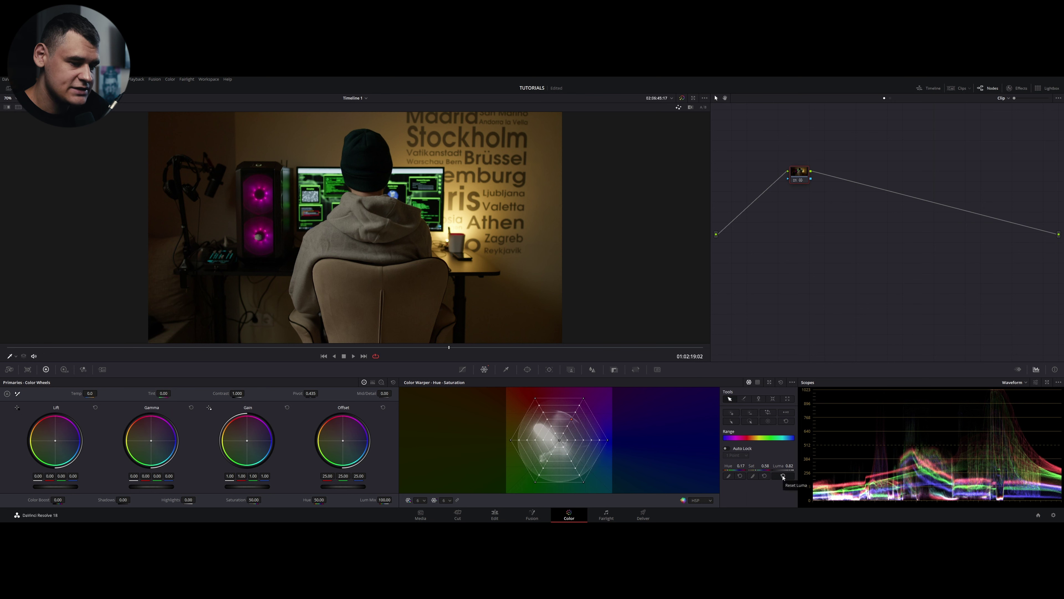
{"action": "left_click", "coordinate": [783, 476]}
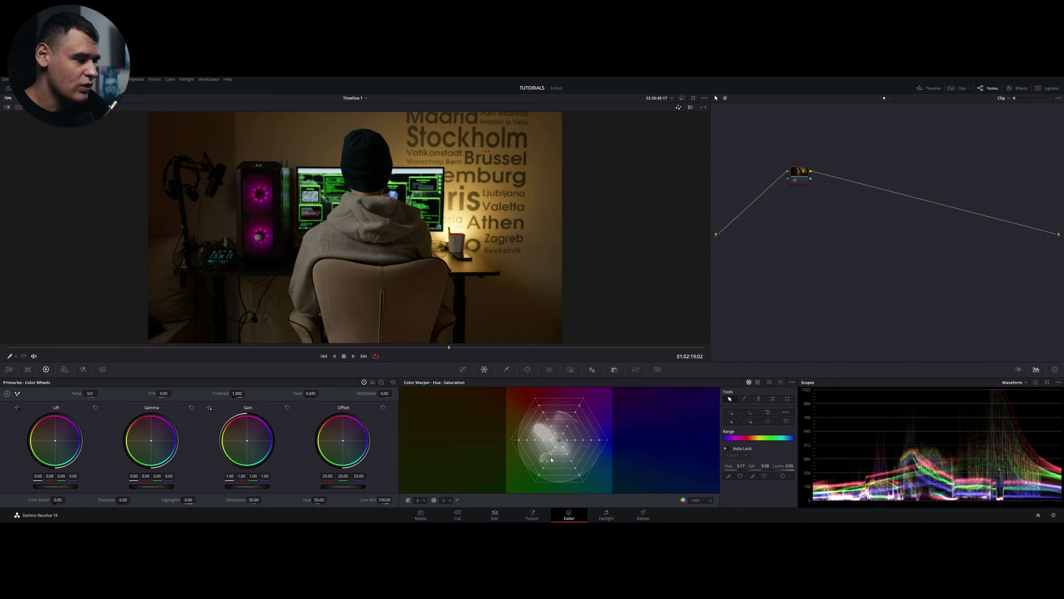
Switch the Color Warper to Chroma - Luma, activate Grid 2 and return to Grid 1.
{"action": "left_click", "coordinate": [758, 382]}
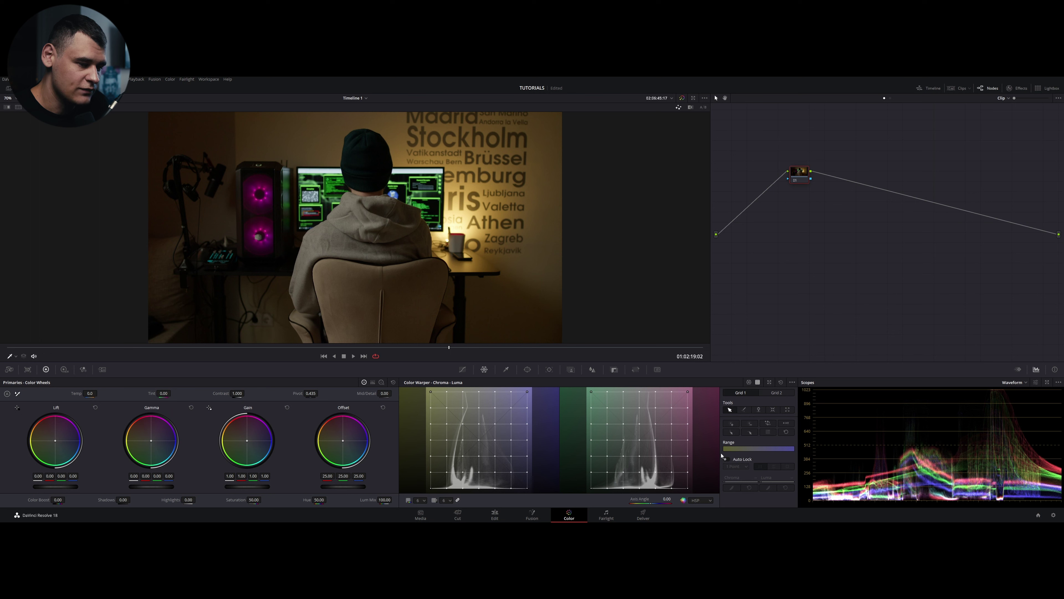
{"action": "left_click", "coordinate": [777, 392]}
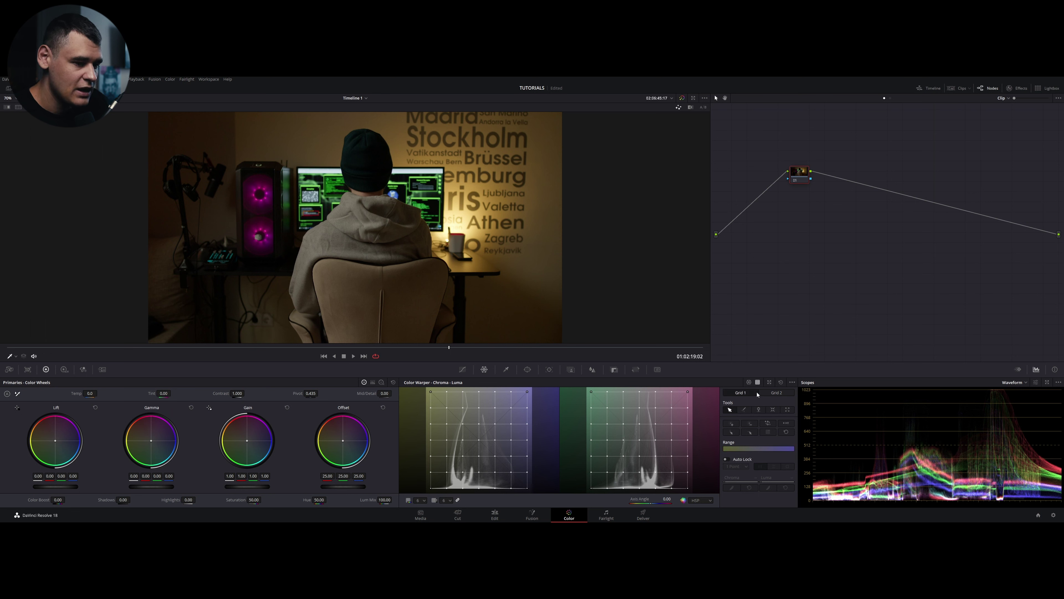
{"action": "left_click", "coordinate": [738, 394]}
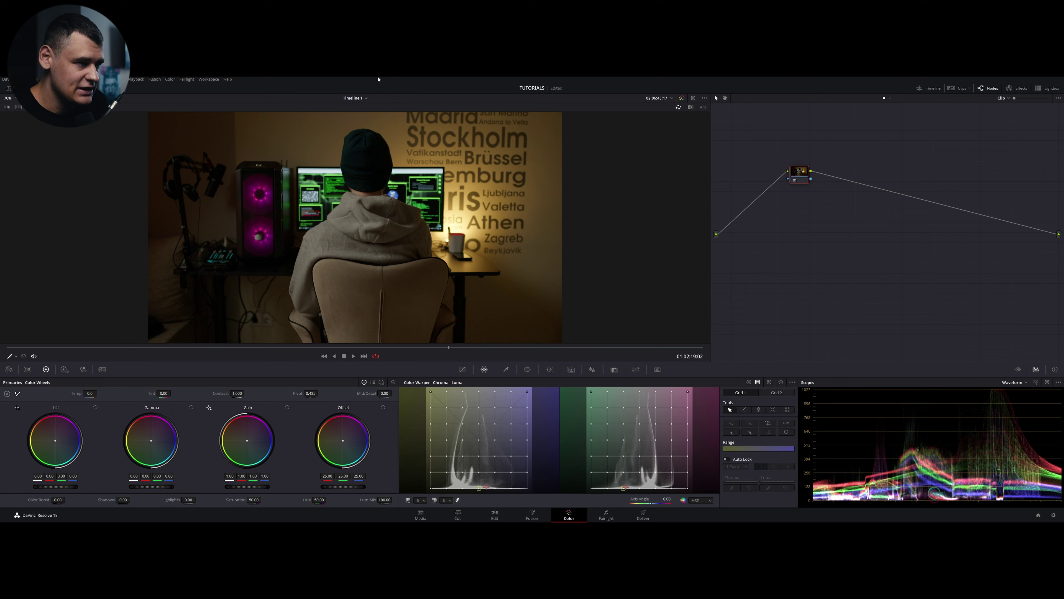
Try warping the wall colour beside the beanie, reset the warp, and try moving a Grid 1 point to chroma 0.02 and luma 1.00.
{"action": "mouse_move", "coordinate": [400, 115]}
{"action": "left_mouse_down"}
{"action": "mouse_move", "coordinate": [406, 133]}
{"action": "mouse_move", "coordinate": [391, 138]}
{"action": "mouse_move", "coordinate": [416, 138]}
{"action": "mouse_move", "coordinate": [390, 136]}
{"action": "mouse_move", "coordinate": [399, 145]}
{"action": "mouse_move", "coordinate": [398, 135]}
{"action": "left_mouse_up"}
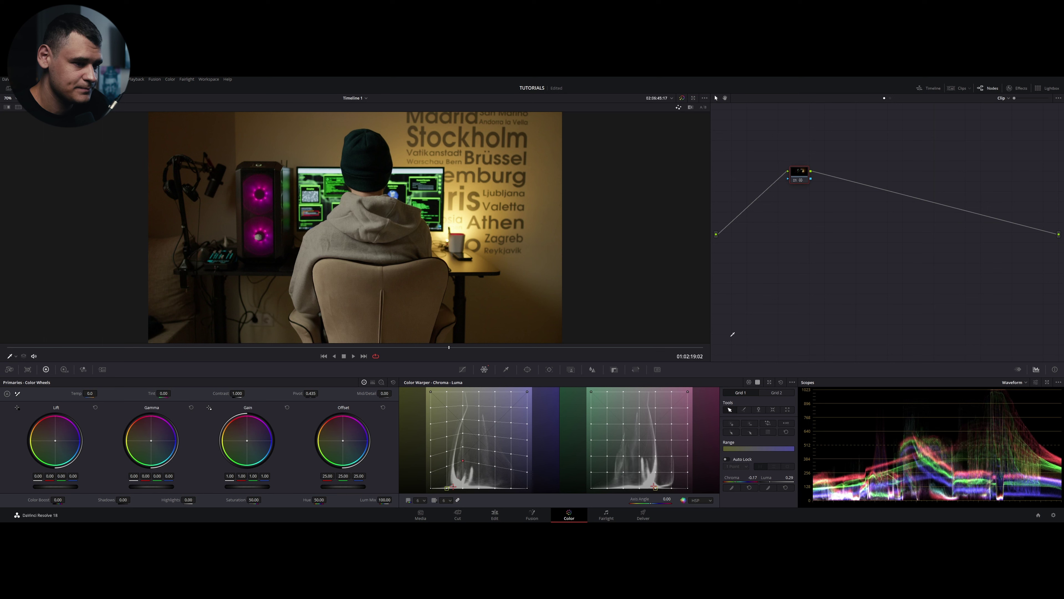
{"action": "left_click", "coordinate": [781, 383]}
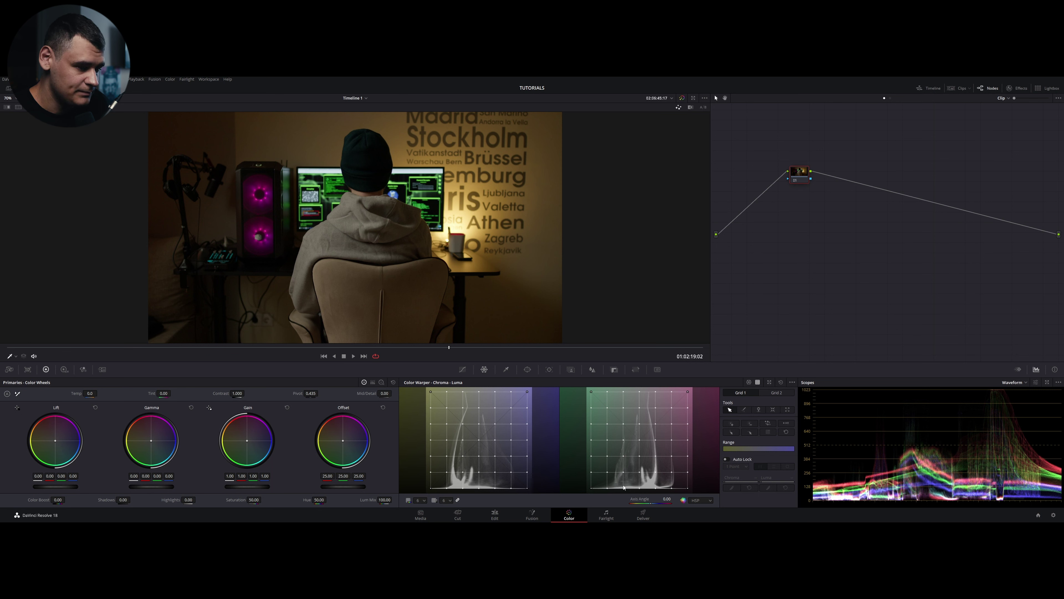
{"action": "left_click", "coordinate": [495, 424]}
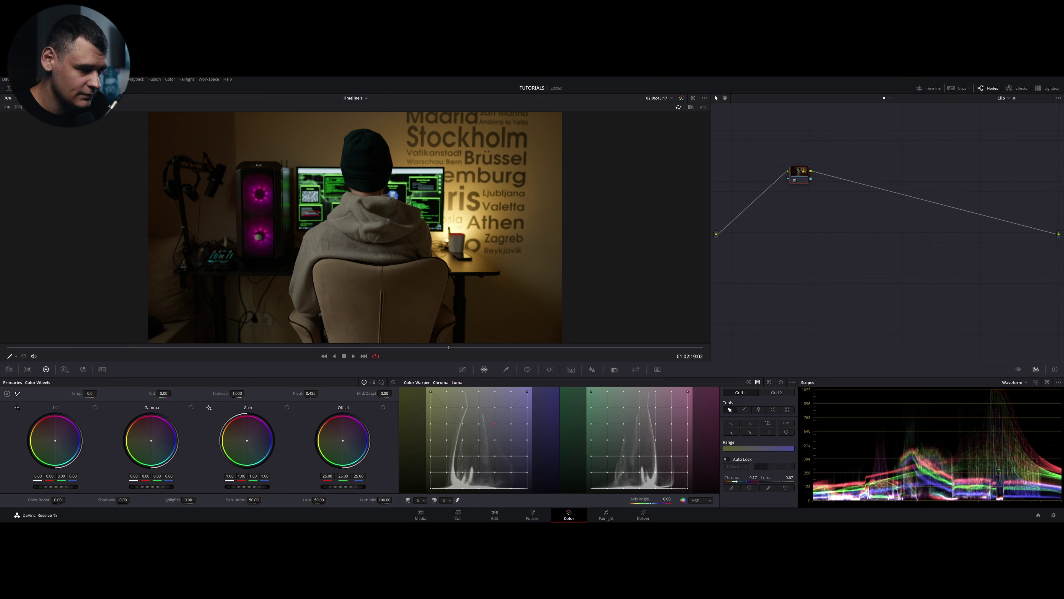
{"action": "left_click_drag", "start_coordinate": [753, 478], "coordinate": [796, 478]}
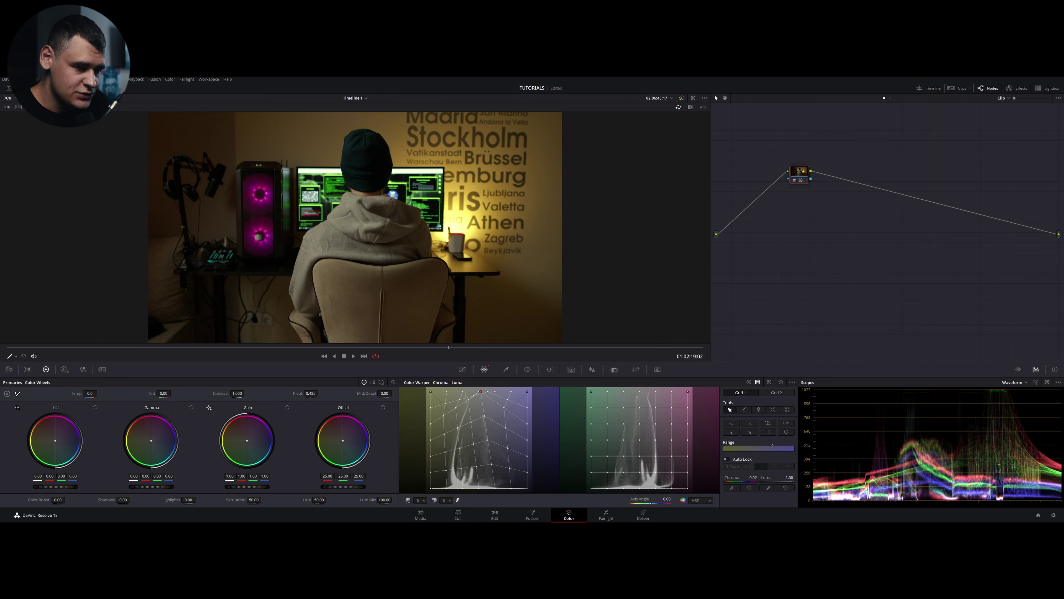
Turn on Auto Lock at 1 Point with its first lock pattern, and reset the Color Warper.
{"action": "left_click", "coordinate": [728, 460]}
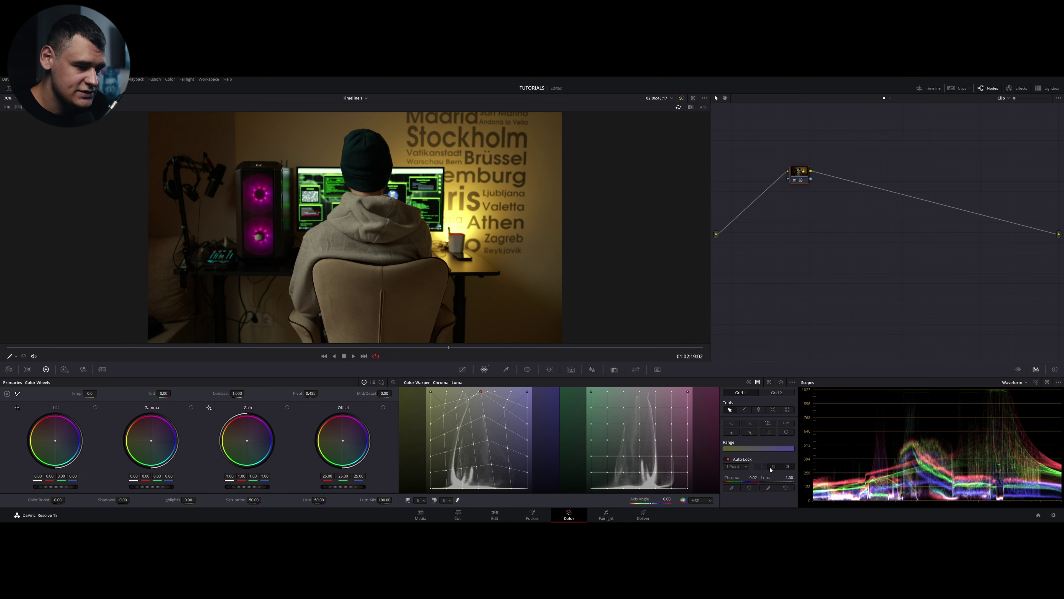
{"action": "left_click", "coordinate": [761, 468]}
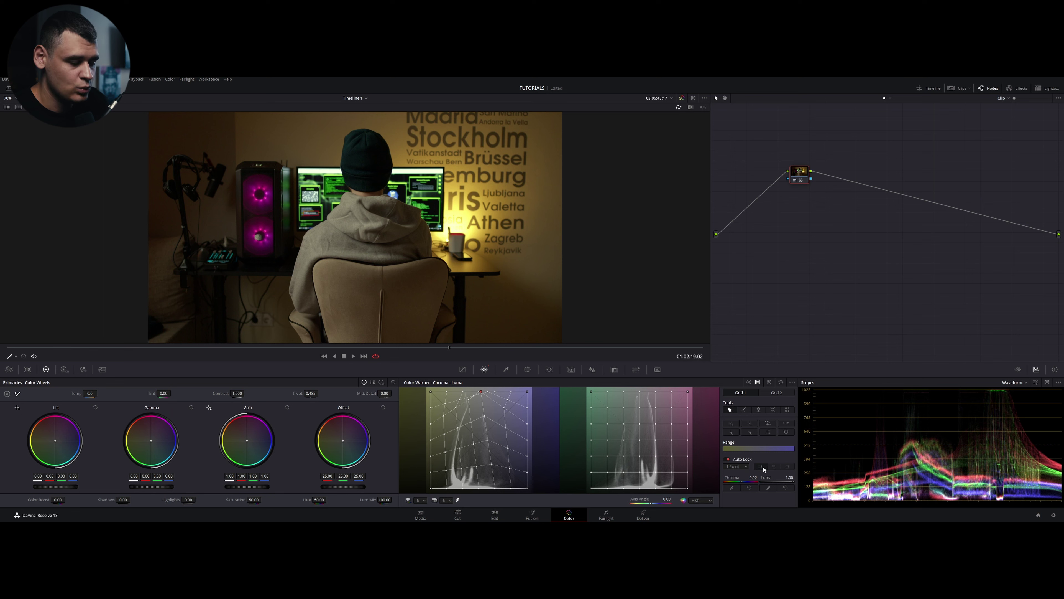
{"action": "left_click", "coordinate": [780, 382]}
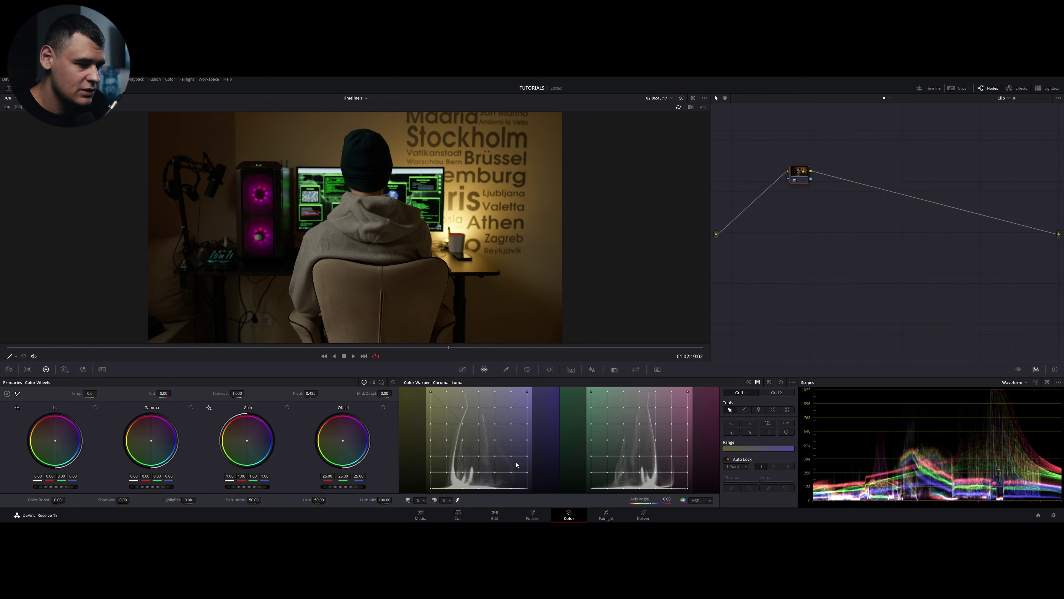
Try moving a point near the centre of Grid 1 with the different Auto Lock patterns, resetting the Color Warper after each attempt.
{"action": "left_click", "coordinate": [496, 440]}
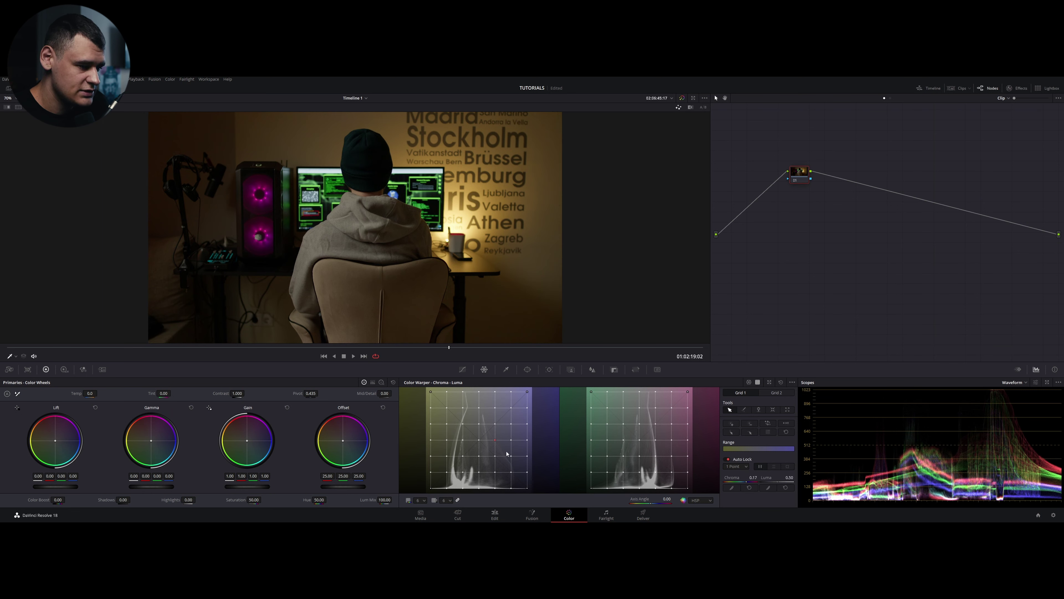
{"action": "left_click_drag", "start_coordinate": [494, 440], "coordinate": [498, 449]}
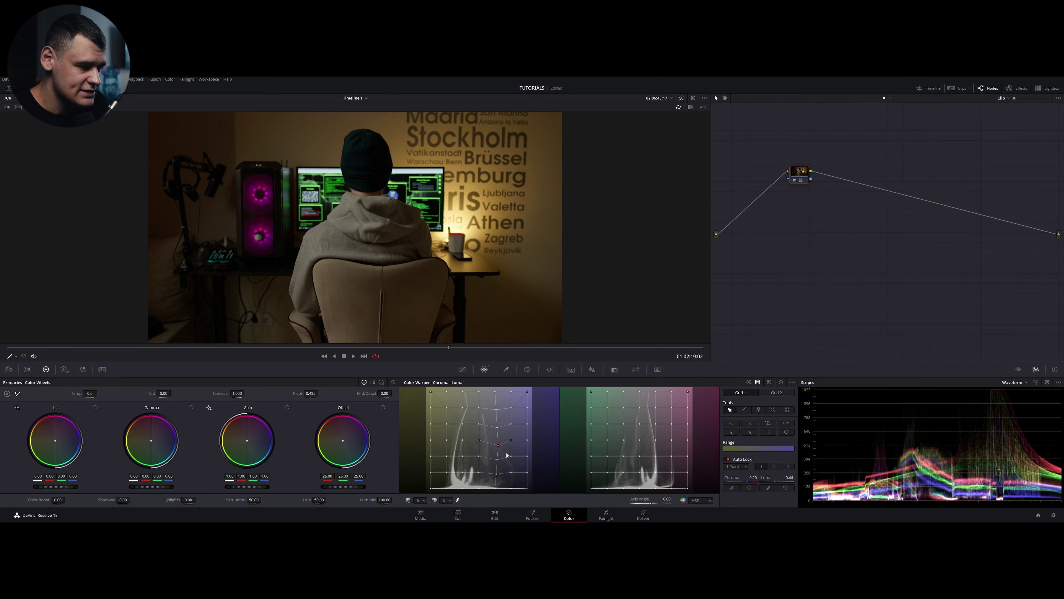
{"action": "left_click", "coordinate": [779, 383]}
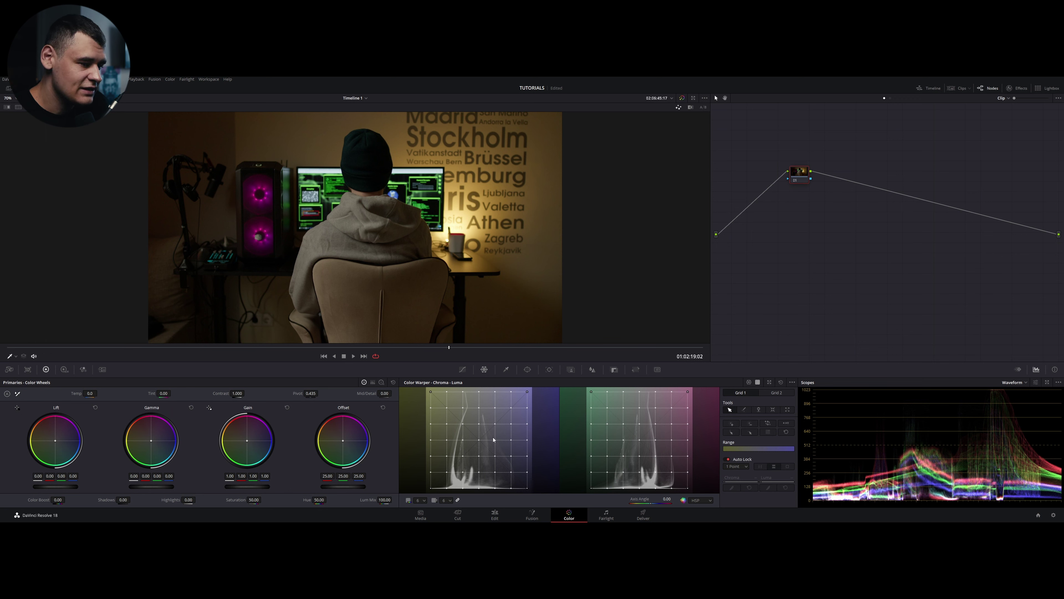
{"action": "left_click_drag", "start_coordinate": [495, 441], "coordinate": [493, 446]}
{"action": "left_click", "coordinate": [781, 382]}
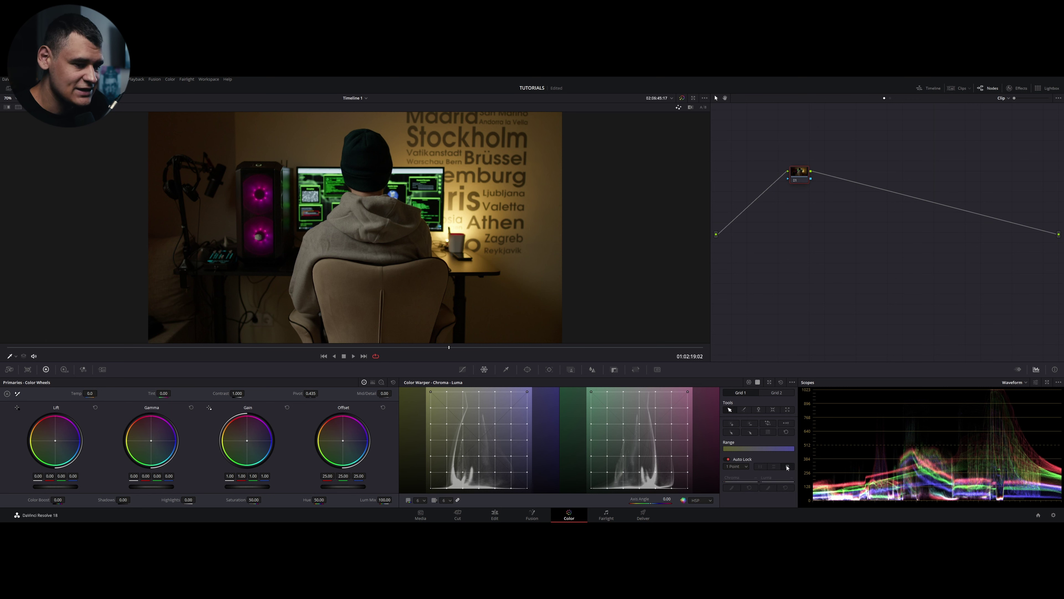
{"action": "left_click_drag", "start_coordinate": [499, 441], "coordinate": [497, 450]}
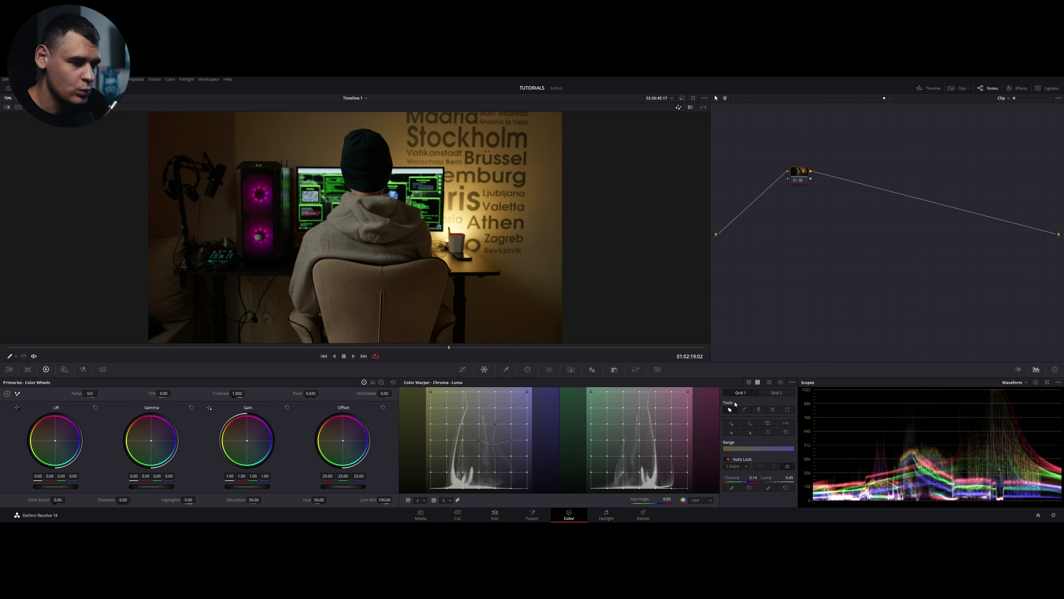
{"action": "left_click", "coordinate": [781, 382]}
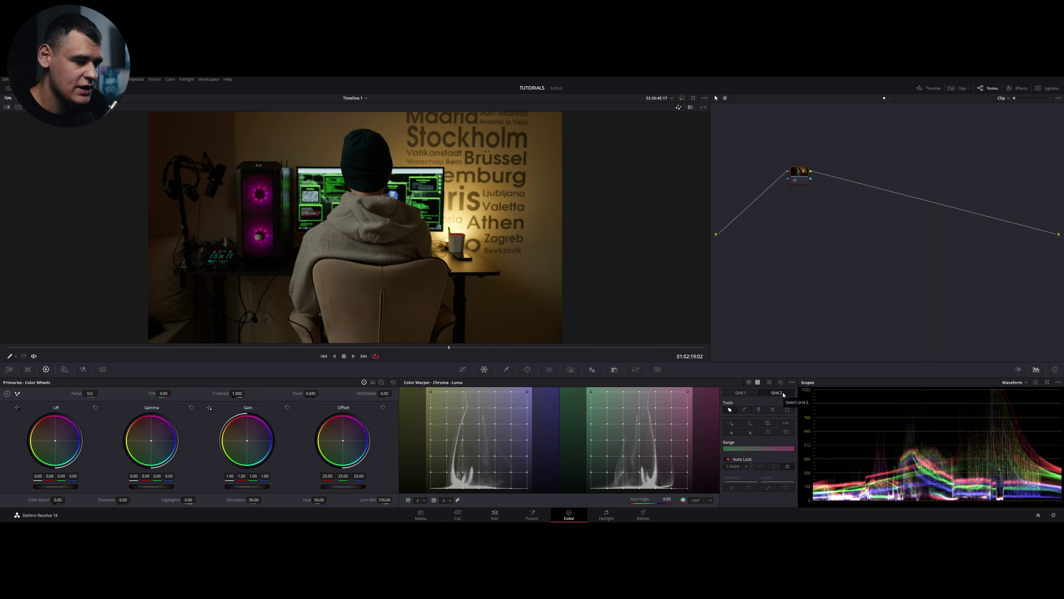
Compare the Hue - Saturation grid with the Chroma - Luma grids, ending on Grid 1.
{"action": "left_click", "coordinate": [749, 382]}
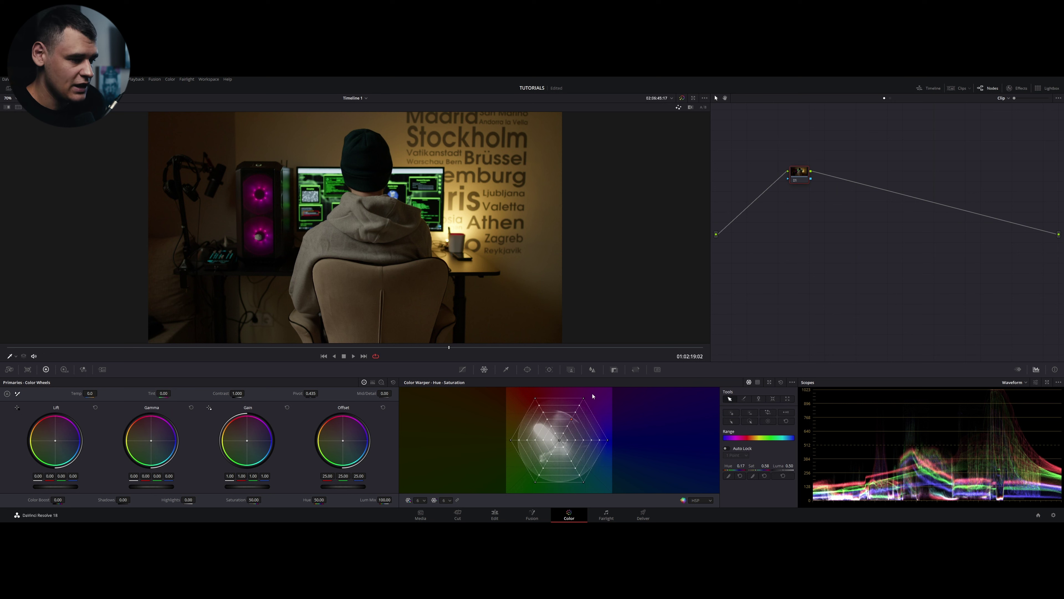
{"action": "left_click", "coordinate": [758, 382]}
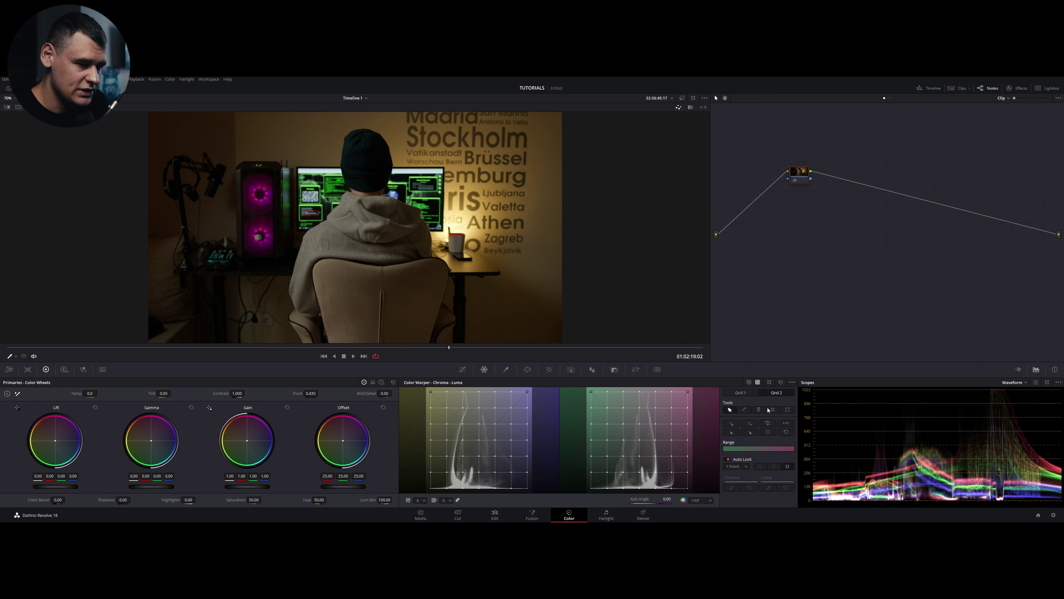
{"action": "left_click", "coordinate": [740, 393]}
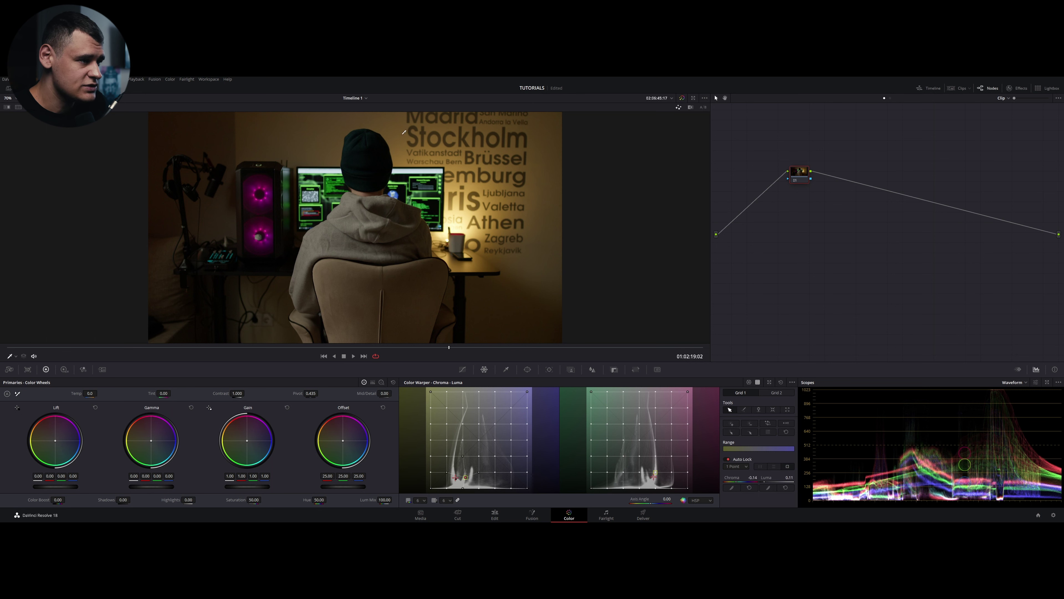
Try warping dark colours around the beanie in the viewer with Grid 1 and Grid 2, resetting the Color Warper after each attempt.
{"action": "mouse_move", "coordinate": [400, 125]}
{"action": "left_mouse_down"}
{"action": "mouse_move", "coordinate": [382, 129]}
{"action": "mouse_move", "coordinate": [421, 125]}
{"action": "mouse_move", "coordinate": [398, 140]}
{"action": "left_mouse_up"}
{"action": "left_click", "coordinate": [782, 383]}
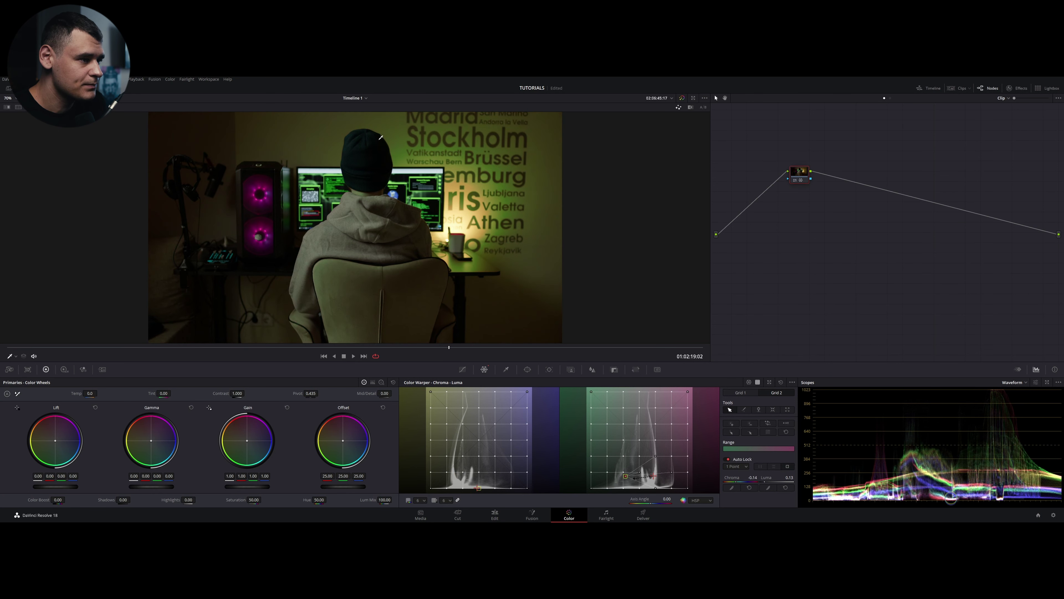
{"action": "left_click", "coordinate": [781, 382]}
Return the Color Warper to Hue - Saturation and open the HSL Qualifier.
{"action": "left_click", "coordinate": [749, 382]}
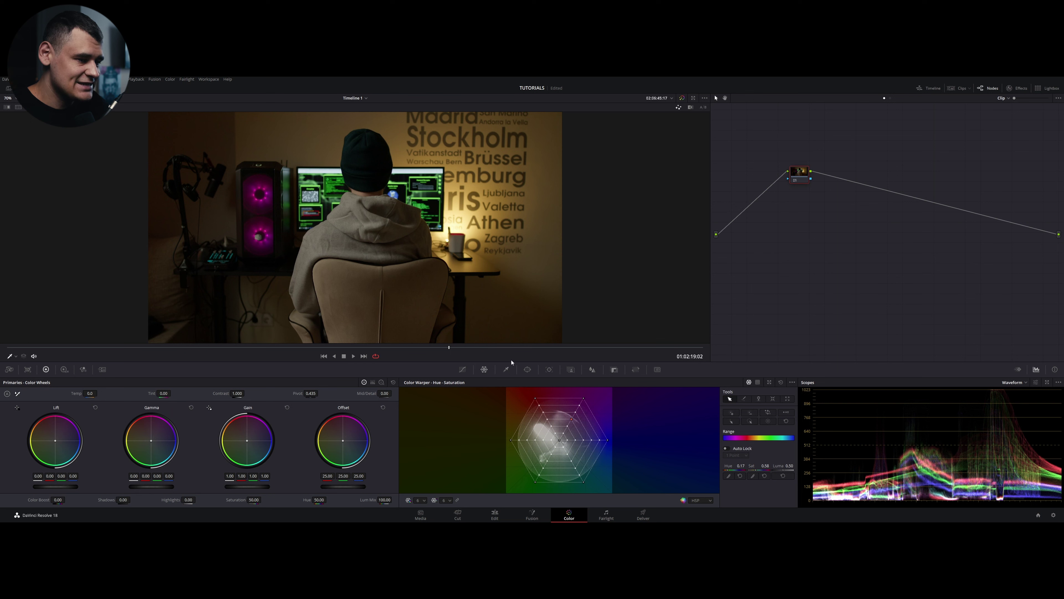
{"action": "left_click", "coordinate": [506, 370]}
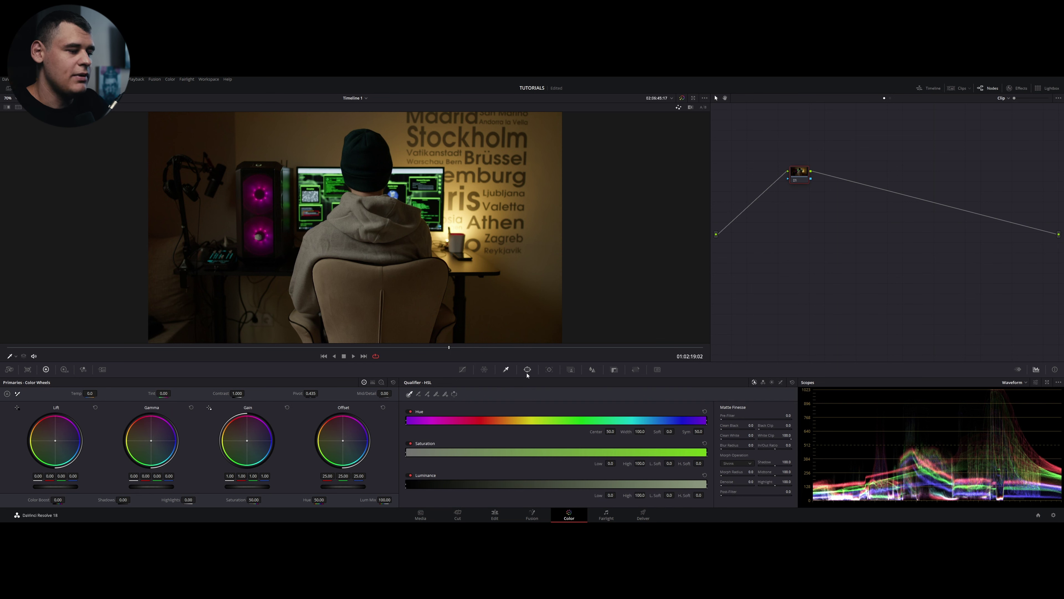